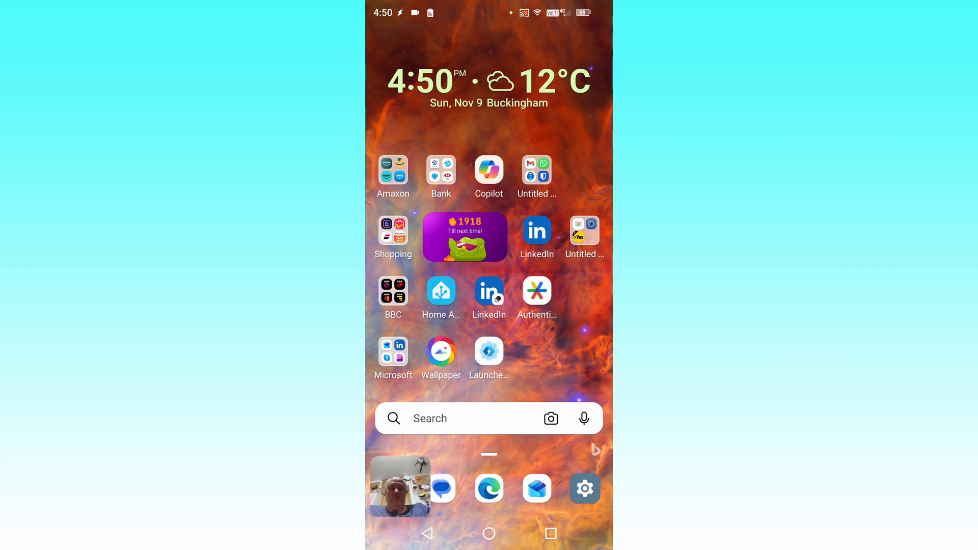
- Join the tasmota-D5F529-5417 hotspot from Android Wi-Fi settings to reach the 192.168.4.1 setup portal
click(584, 488)
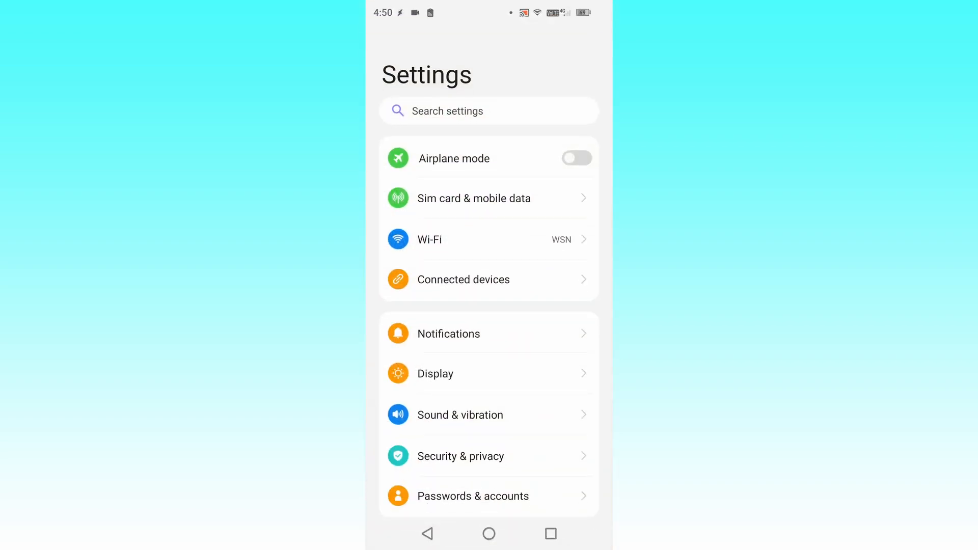
click(429, 239)
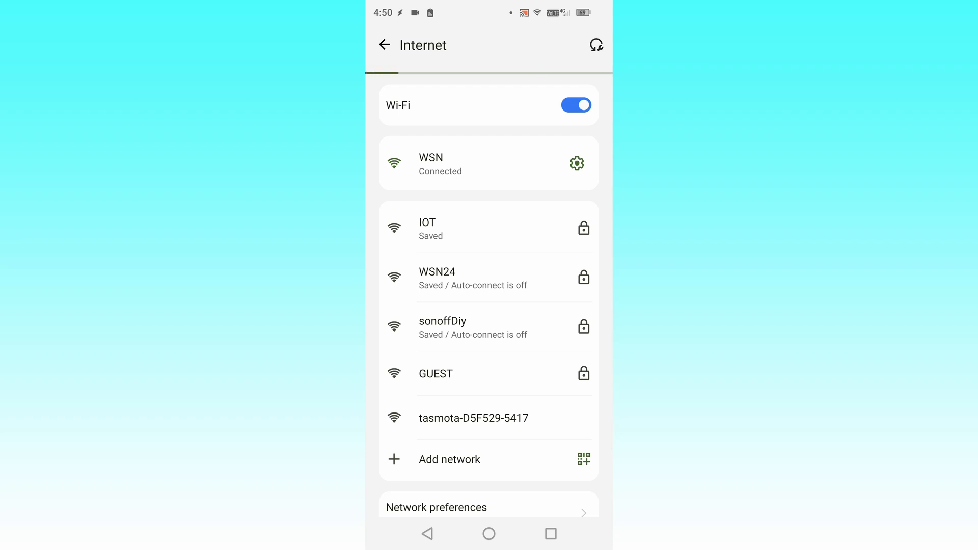
scroll(489, 295, down, 2)
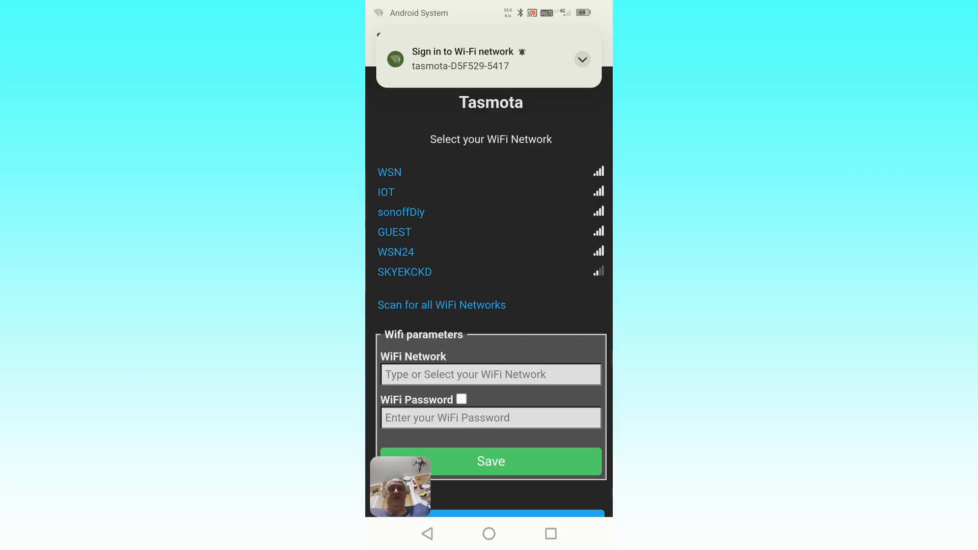
scroll(489, 291, down, 1)
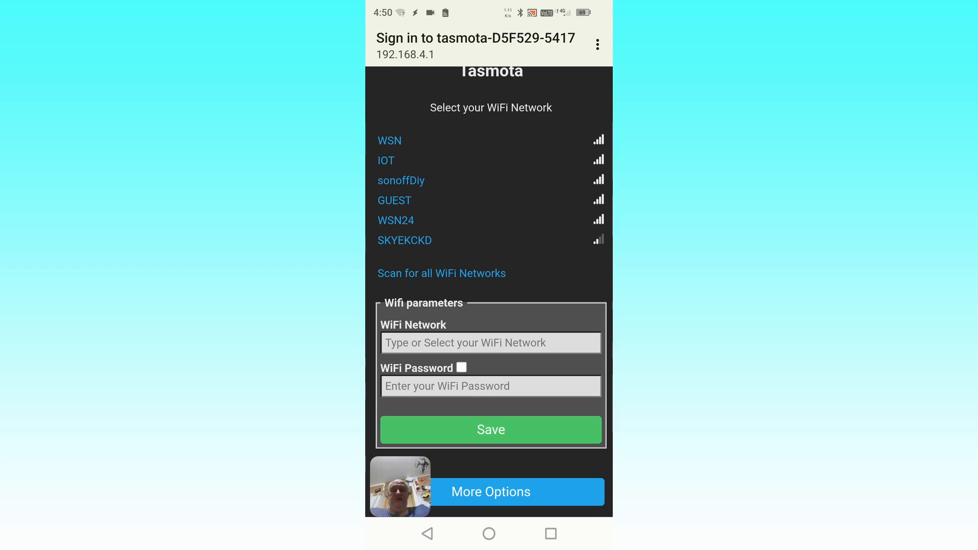
- Select WSN24, paste its Wi-Fi password and save so the plug joins that network
click(396, 220)
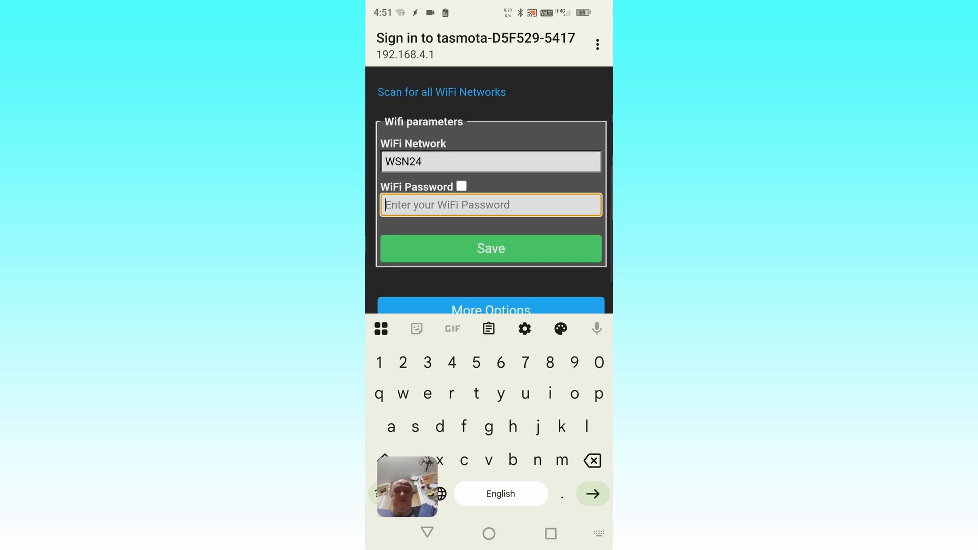
click(491, 204)
click(385, 220)
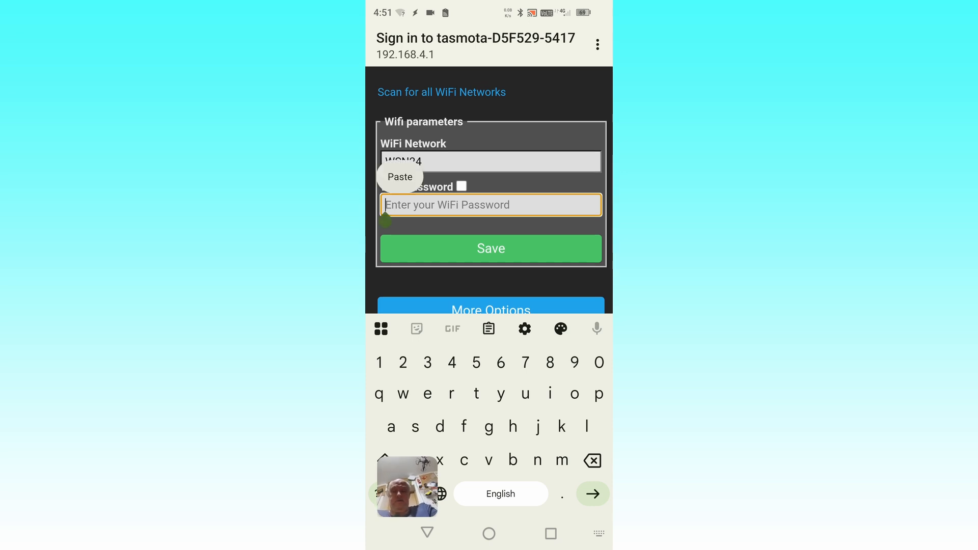
click(399, 177)
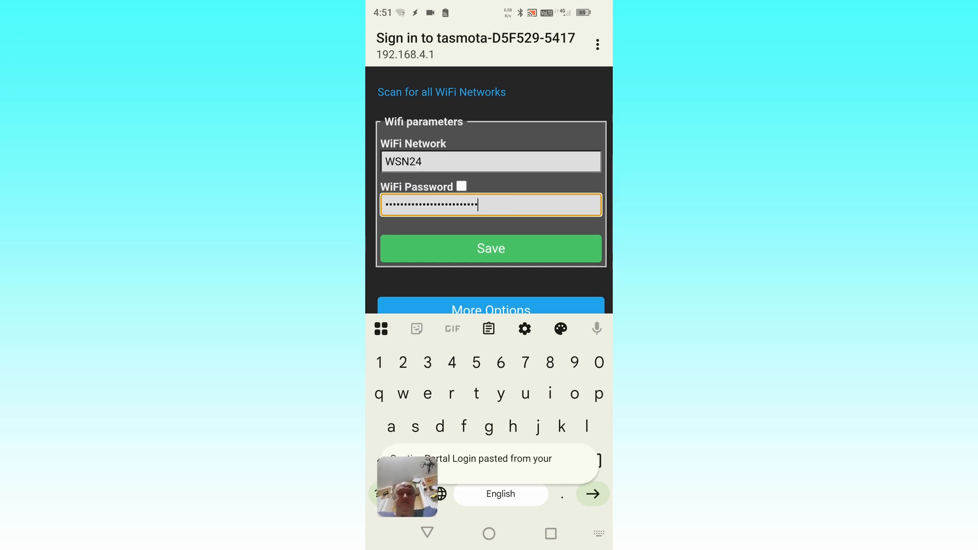
scroll(489, 190, down, 1)
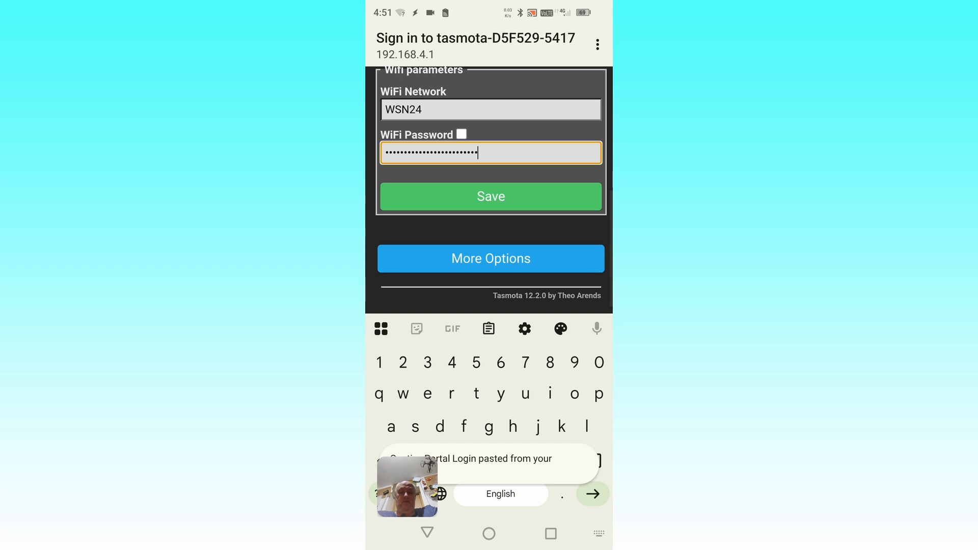
scroll(488, 189, up, 1)
click(490, 236)
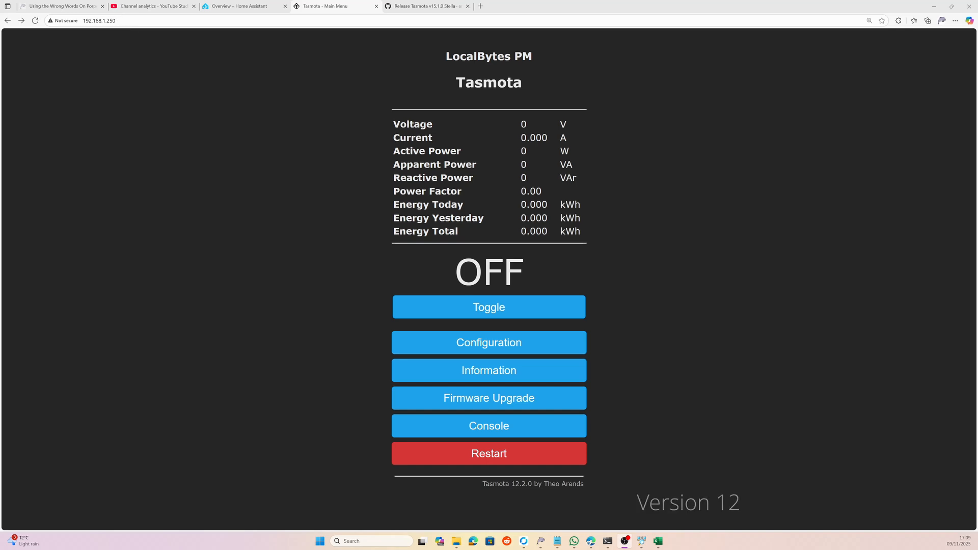
- Run the web-server firmware upgrade to 15.1.0 minimal and return to the Main Menu
click(488, 403)
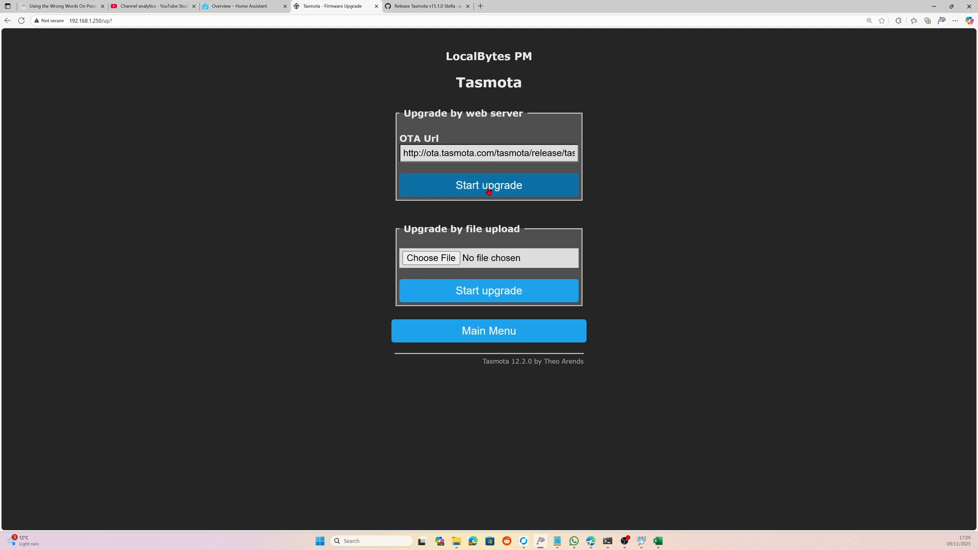
click(488, 191)
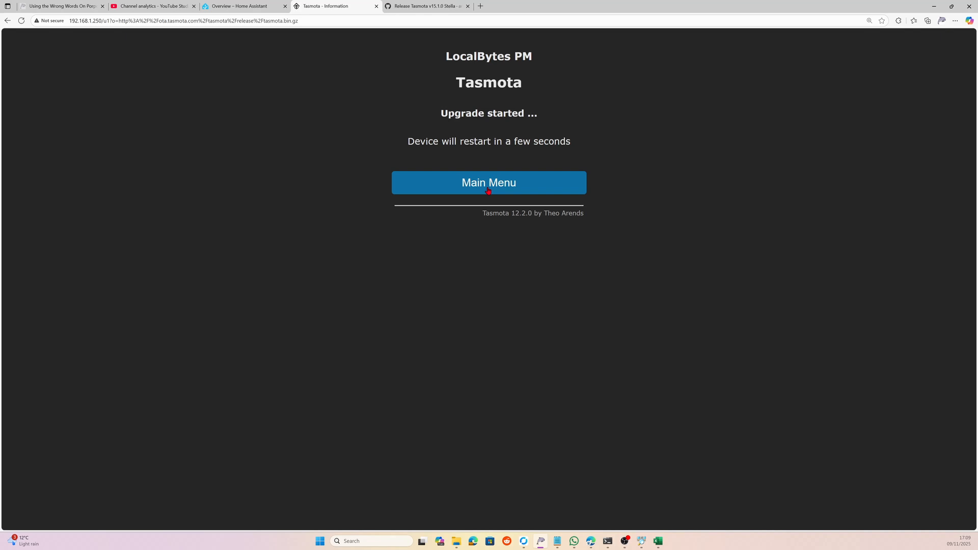
click(488, 191)
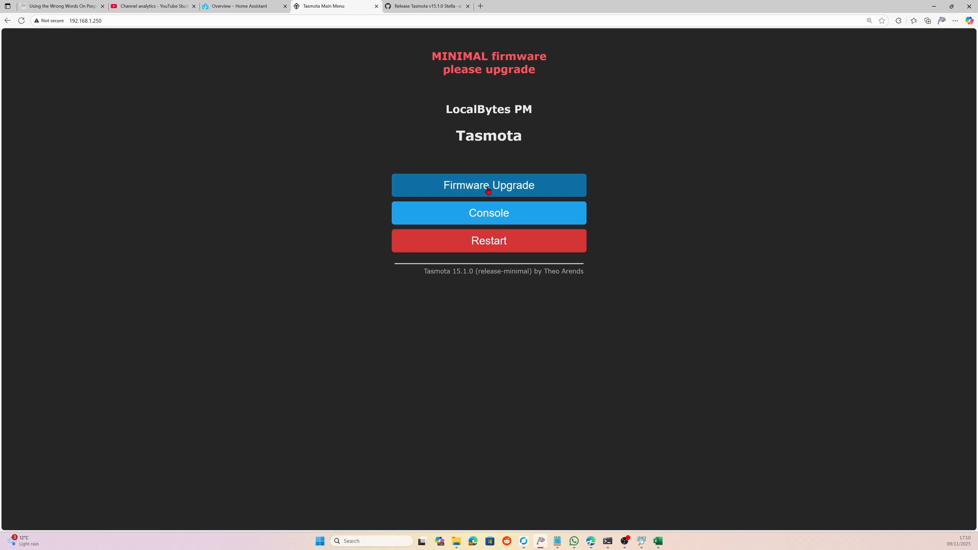
- Run the second web-server upgrade to full 15.1.0 release-tasmota and return to the main page
click(488, 189)
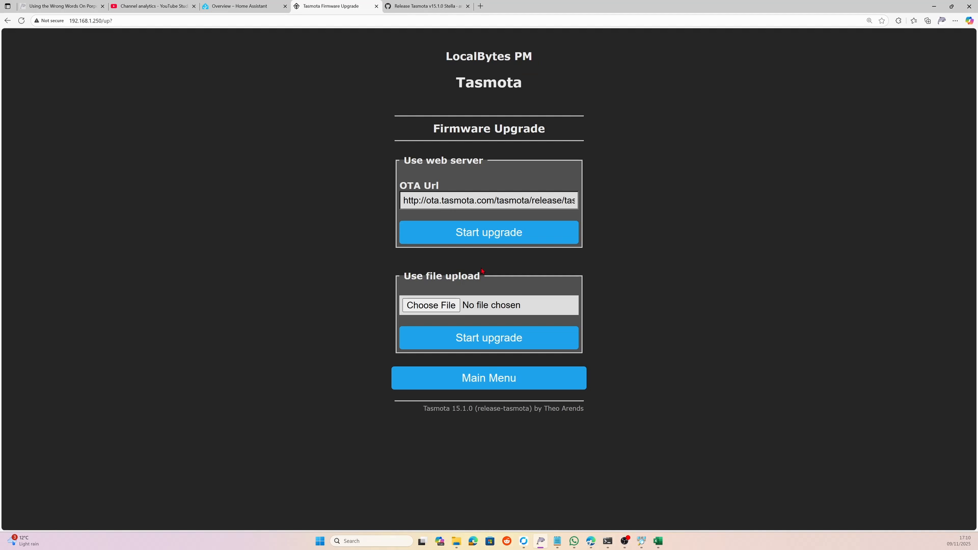
click(527, 387)
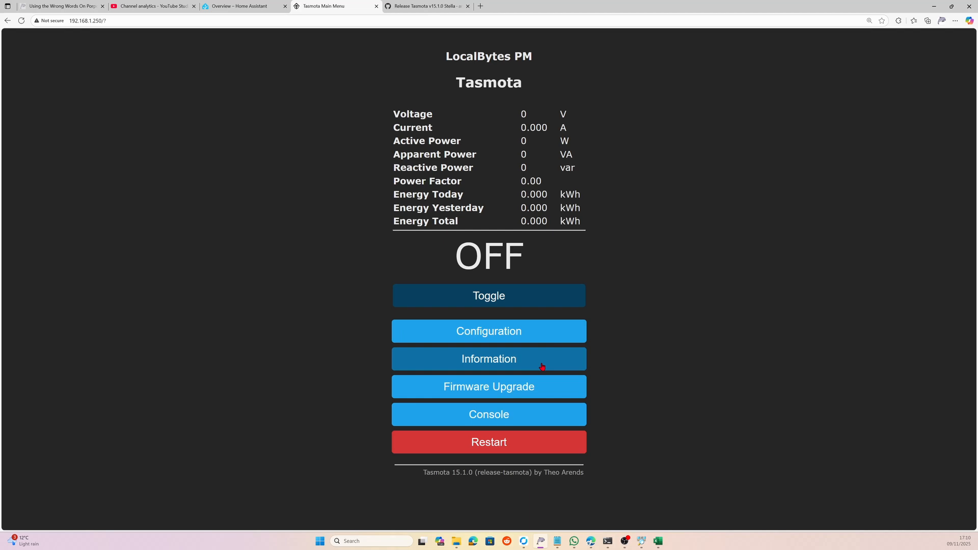
- Replace the Web Admin Password under Configuration > Other with the new password
click(496, 334)
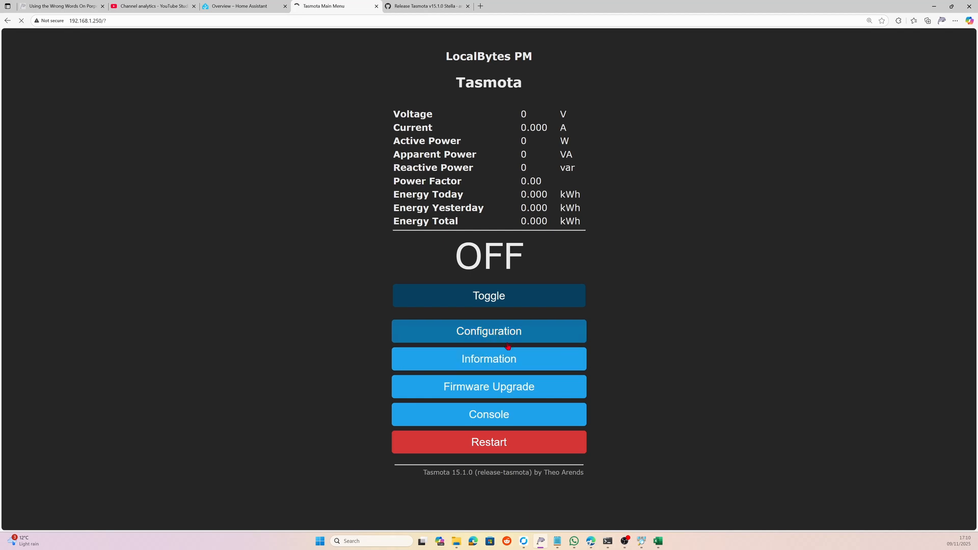
click(489, 333)
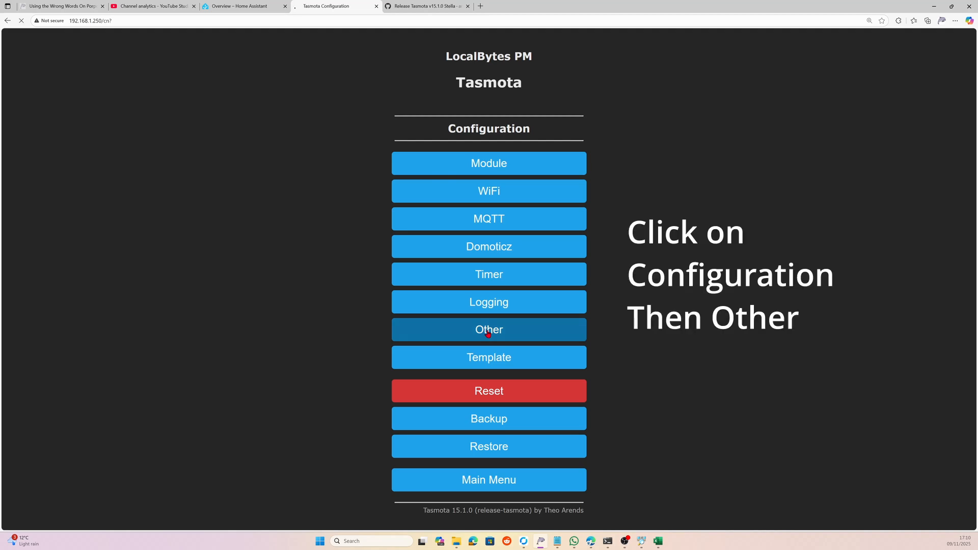
double_click(430, 222)
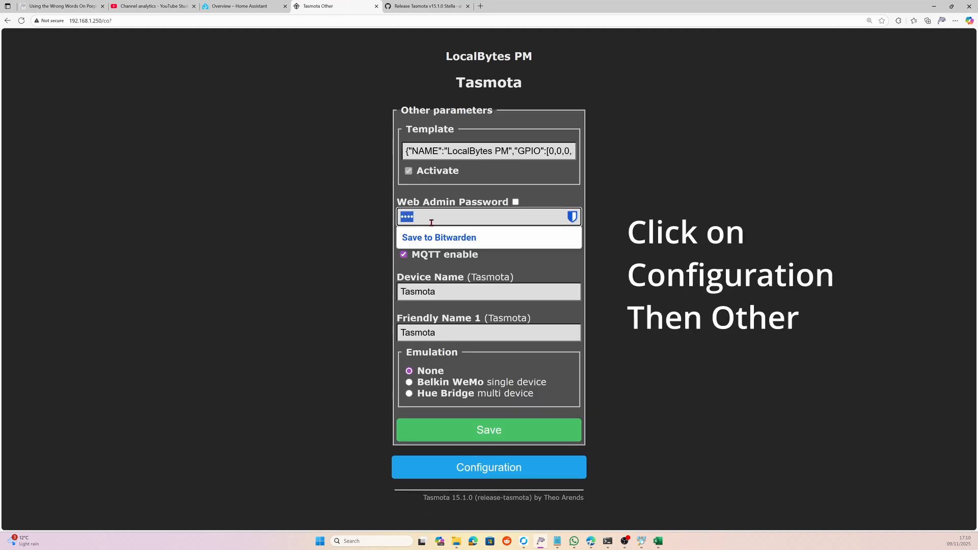
key(ctrl+v)
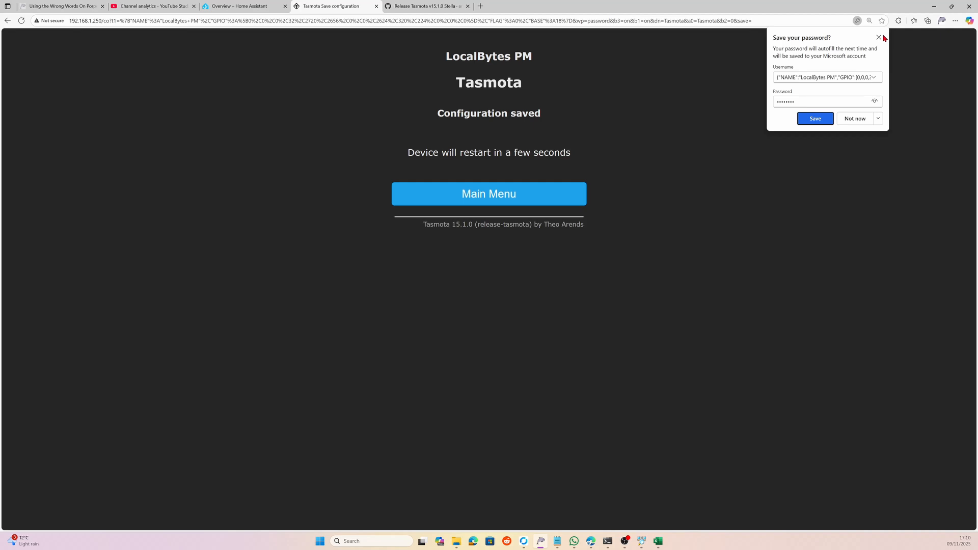
- Decline the browser's password-save offer and sign back in as admin with the new password
click(499, 198)
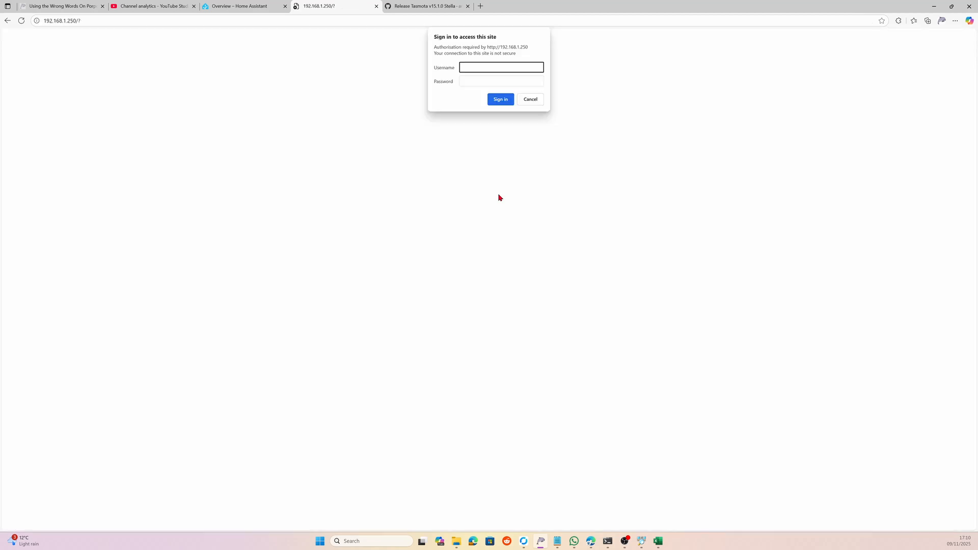
text(admin)
key(Tab)
text(••)
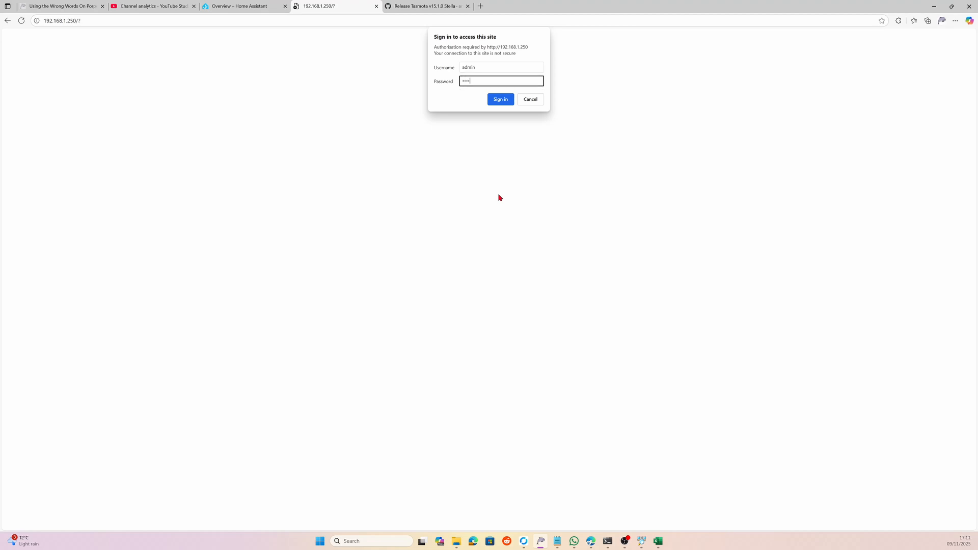
text(••)
key(Return)
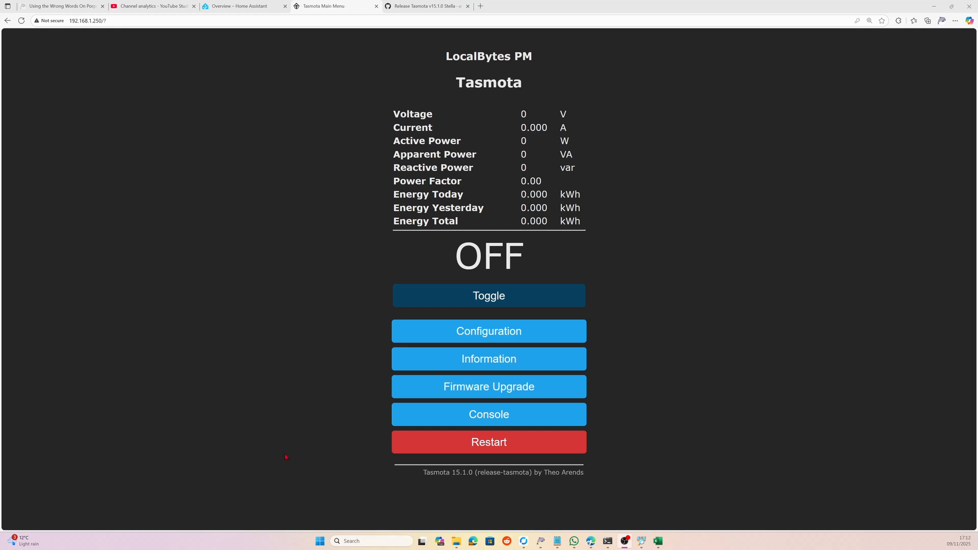
- Set timer 1 to action On, enabled and repeating, at hour 16
click(489, 333)
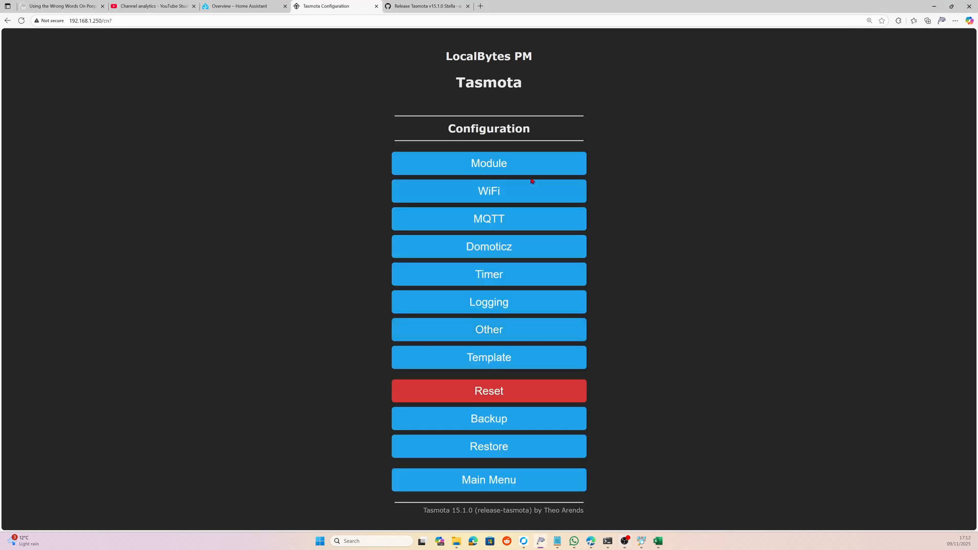
click(480, 274)
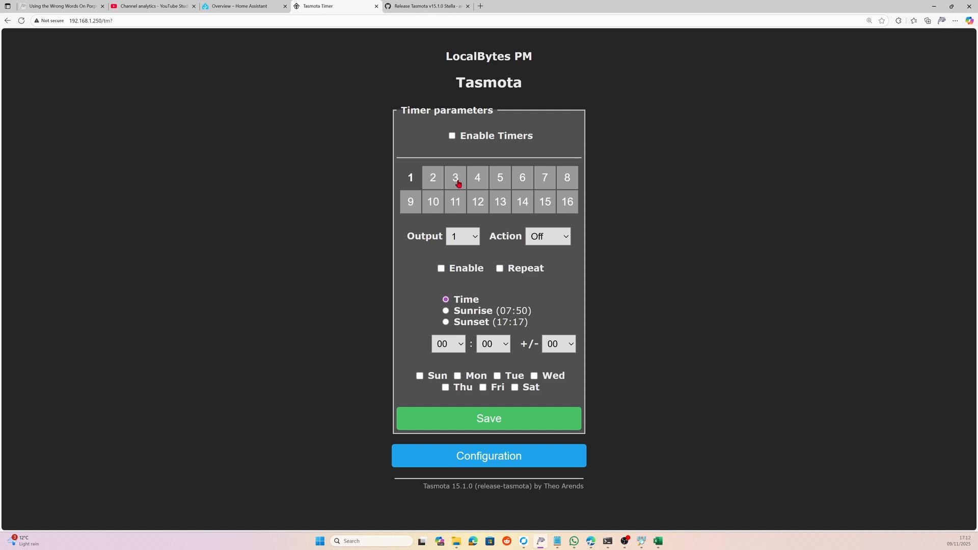
click(567, 238)
click(539, 270)
click(441, 269)
click(500, 270)
click(463, 348)
scroll(446, 282, down, 1)
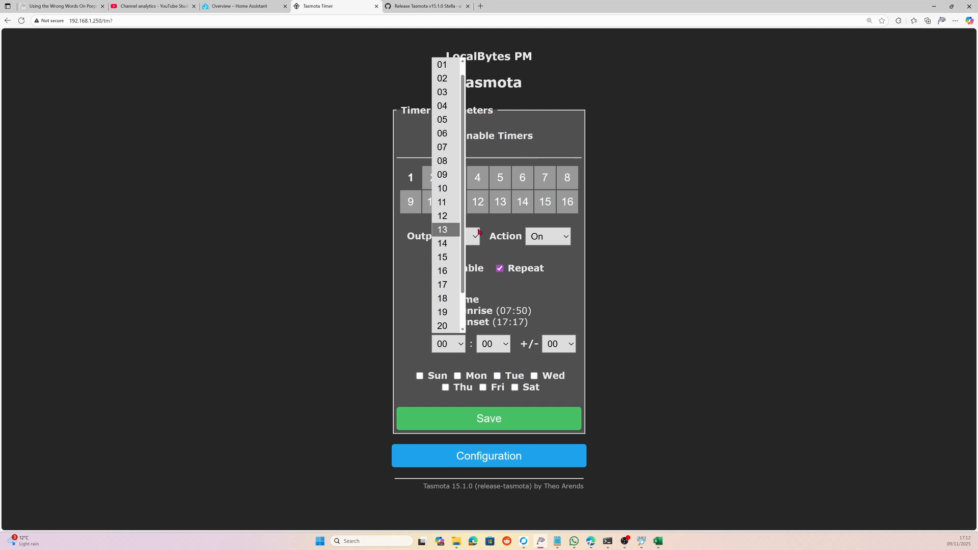
click(446, 275)
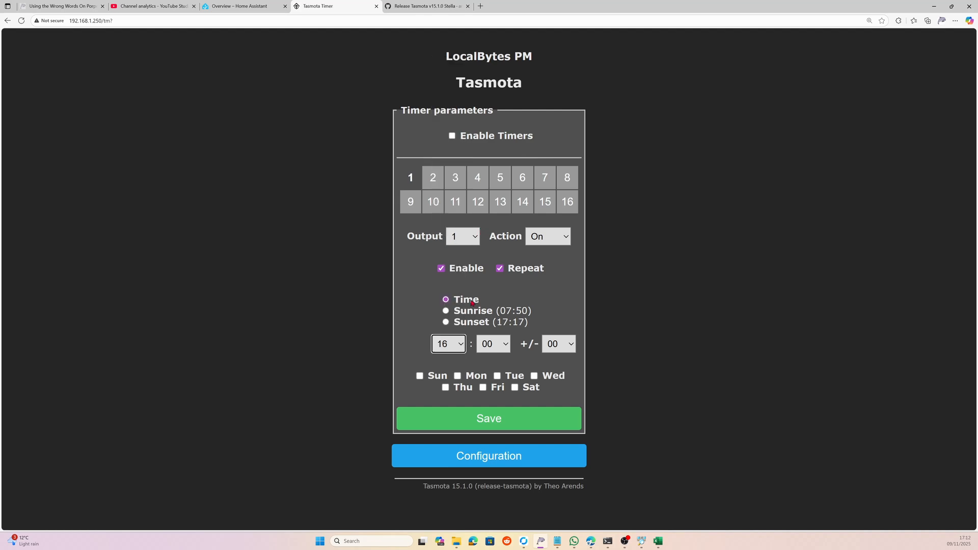
- Tick all seven days, Sunday through Saturday, for timer 1 and save it
click(420, 376)
click(457, 376)
click(497, 376)
click(533, 376)
click(515, 387)
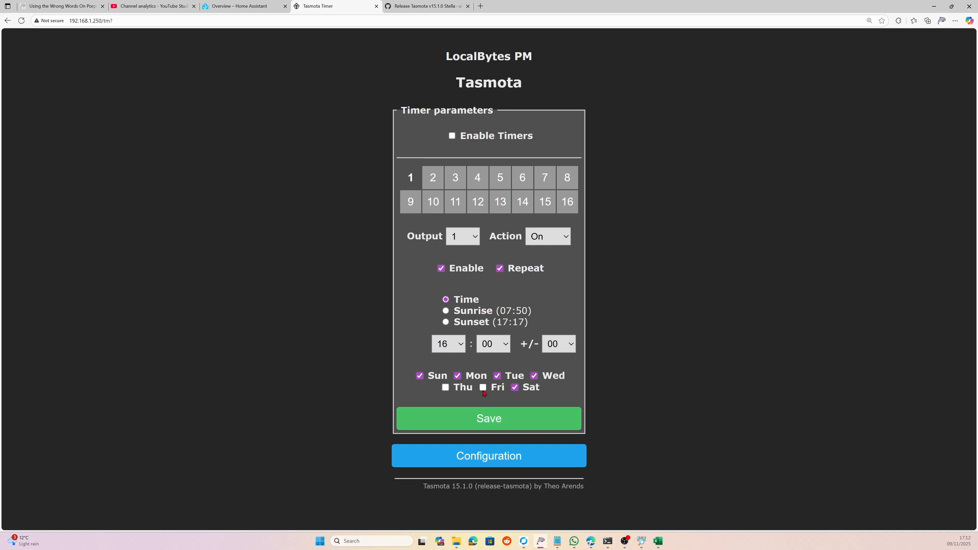
click(483, 387)
click(445, 387)
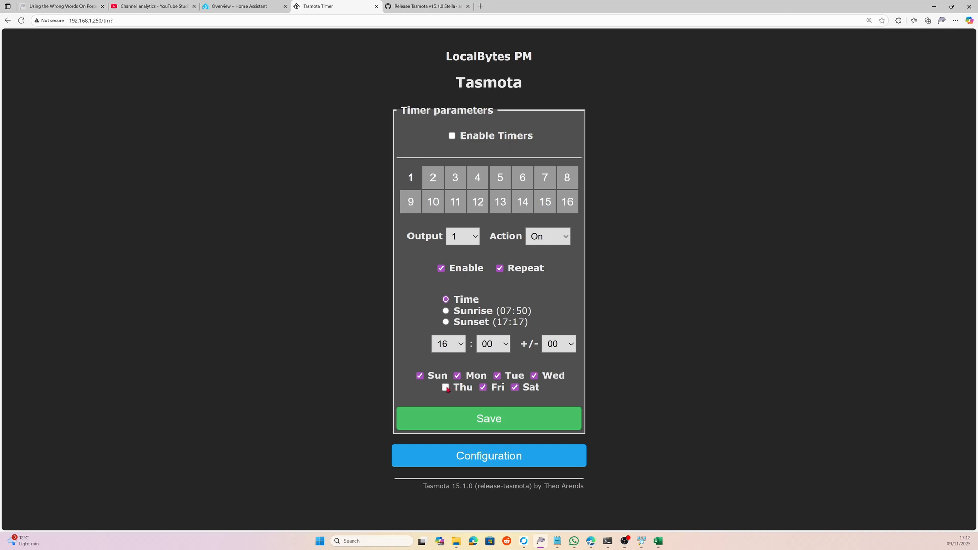
click(494, 426)
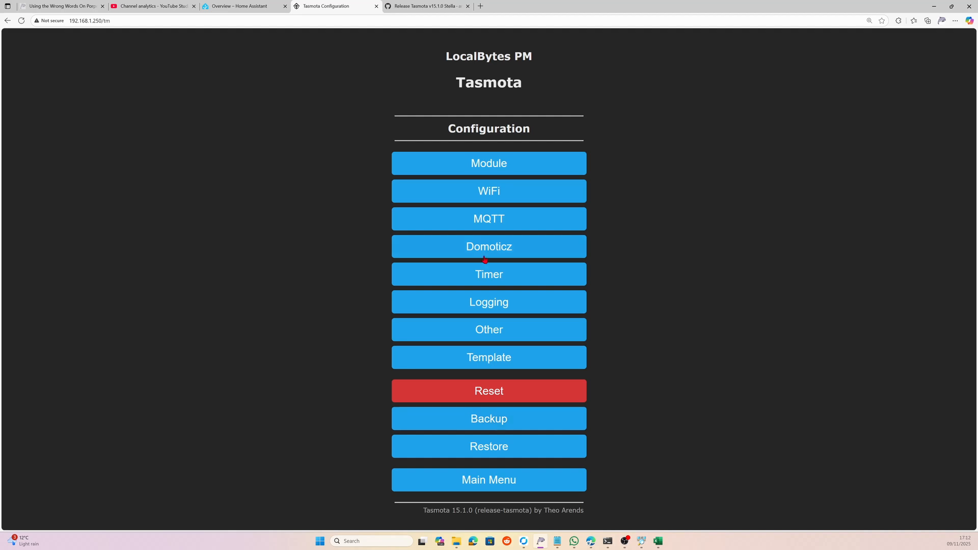
- Select timer 2, enable timers, keep output 1, and make it enabled and repeating at hour 23
click(500, 275)
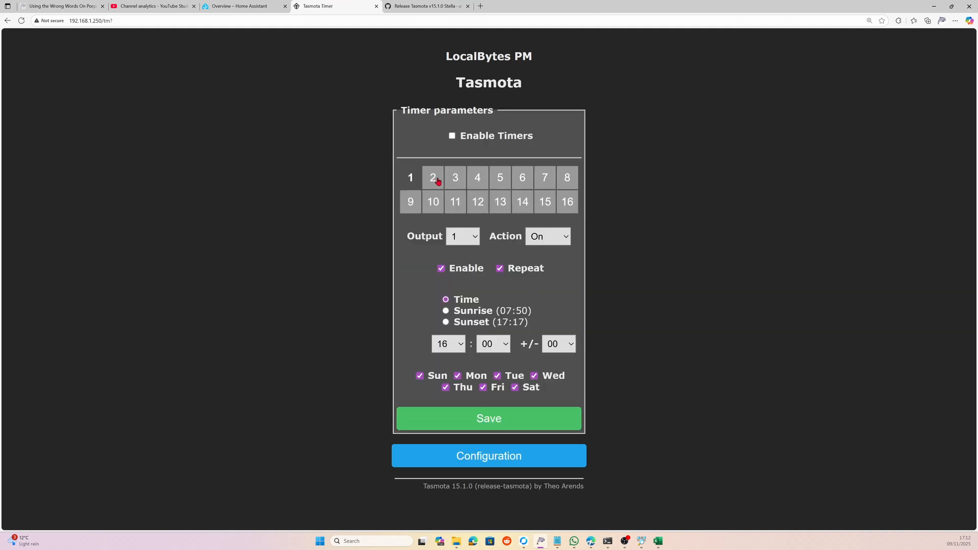
click(434, 181)
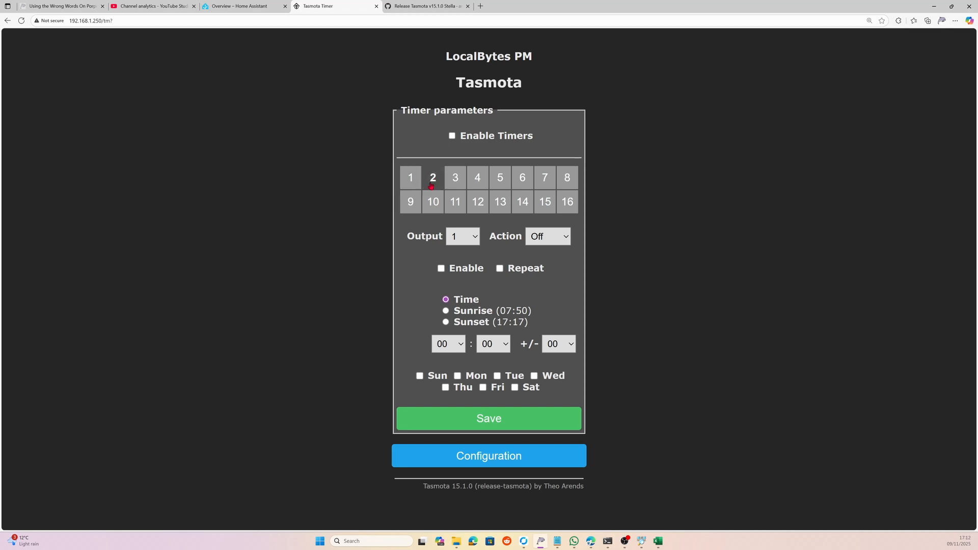
click(459, 138)
click(477, 239)
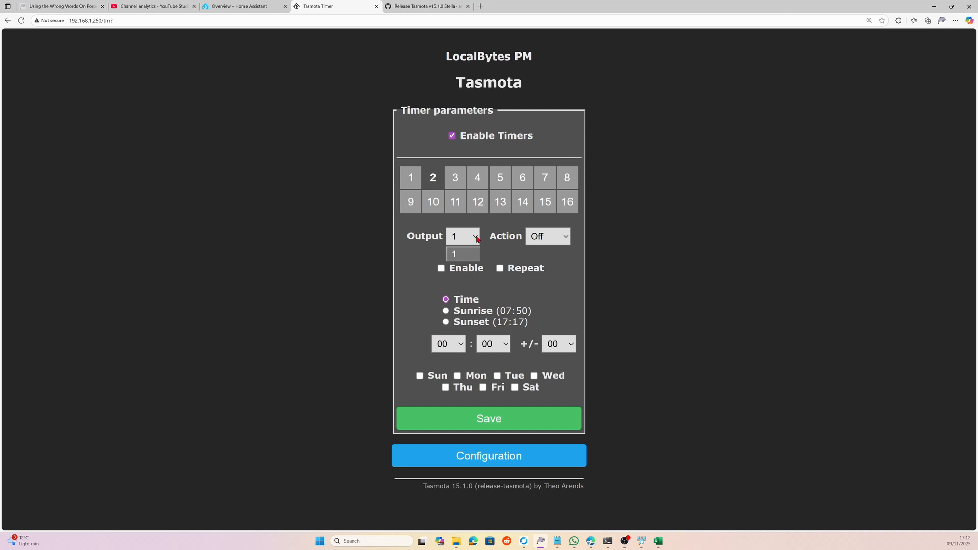
click(568, 266)
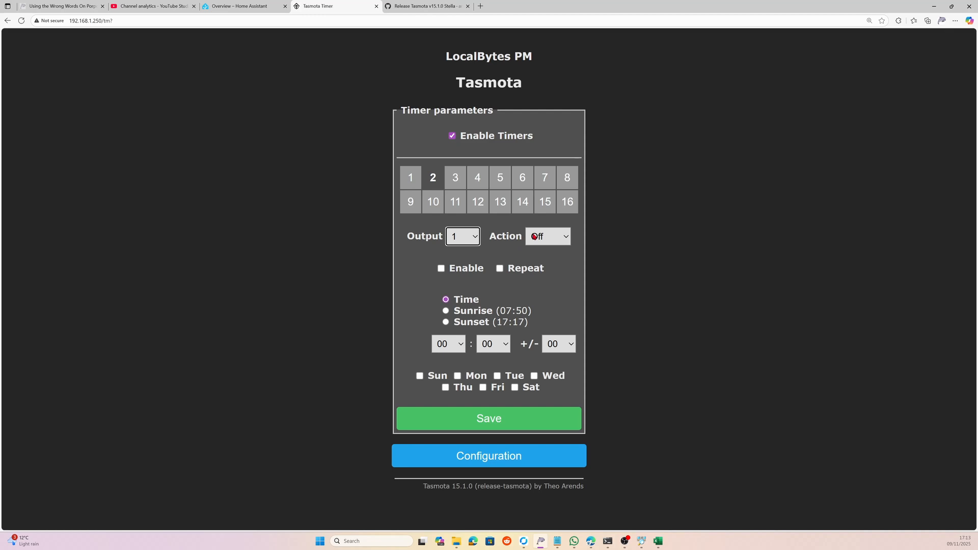
click(440, 269)
click(500, 269)
click(460, 347)
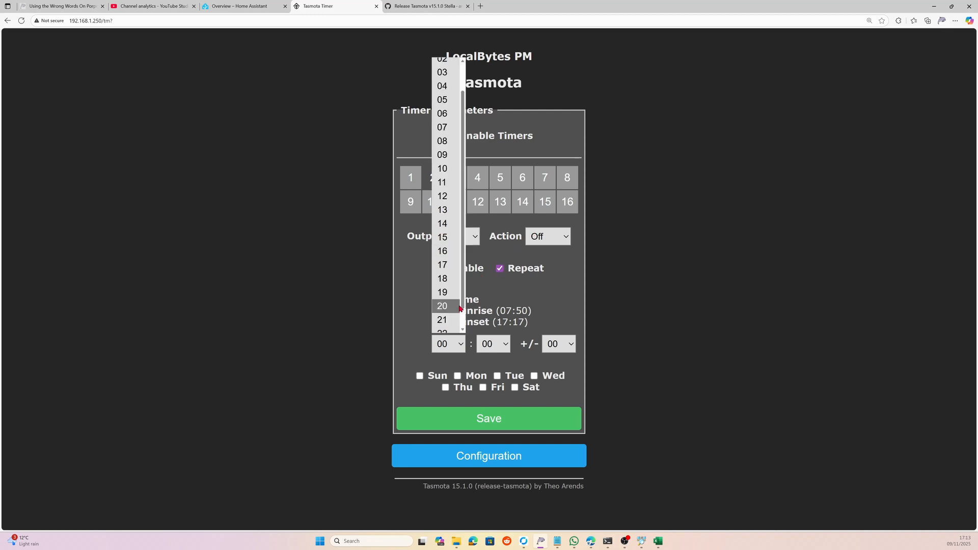
scroll(445, 325, down, 1)
click(445, 325)
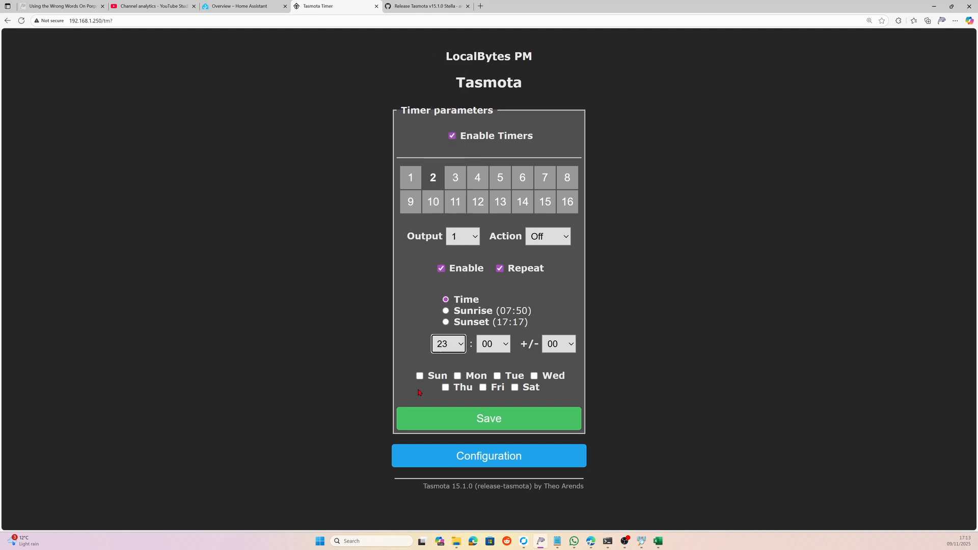
- Tick Sunday through Saturday for timer 2 and save it
click(438, 377)
click(457, 376)
click(497, 376)
click(534, 377)
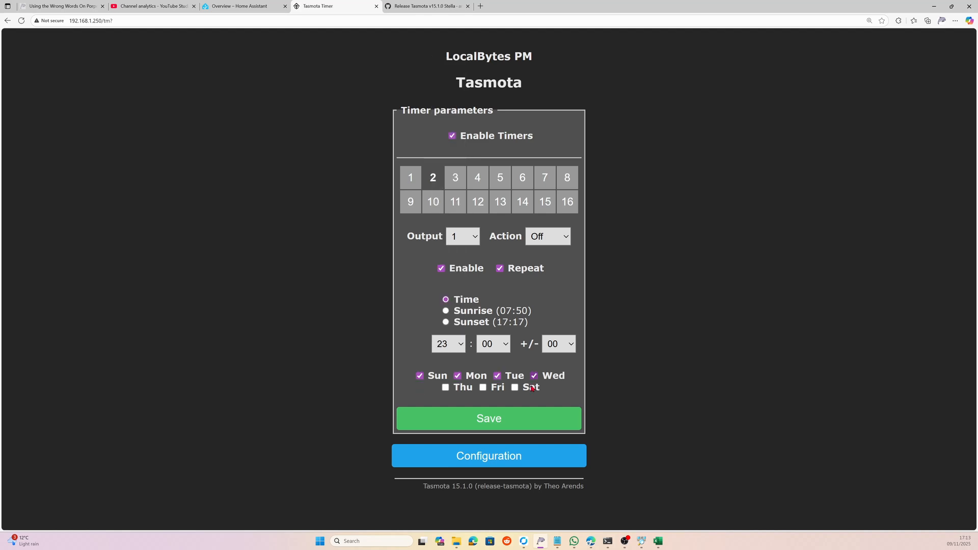
click(532, 388)
click(483, 388)
click(445, 388)
click(474, 420)
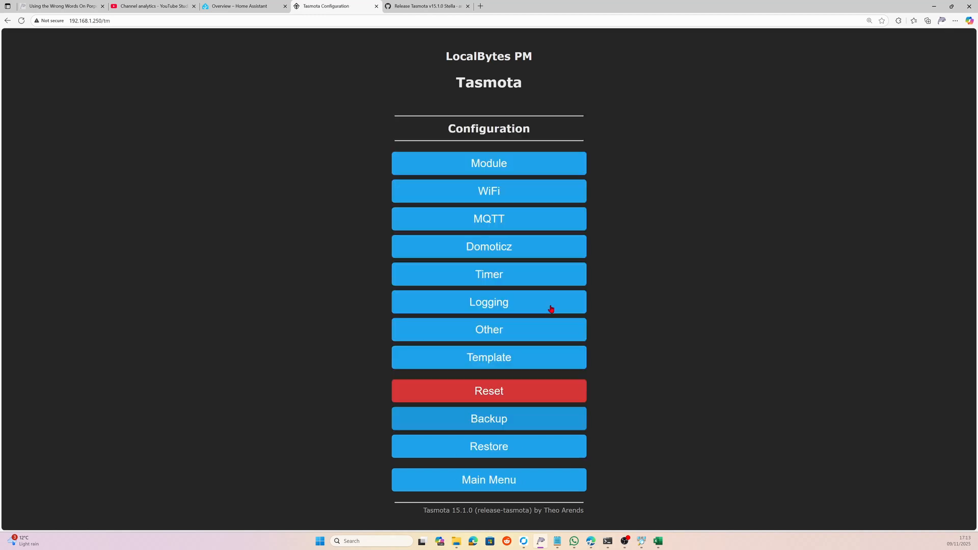
click(475, 273)
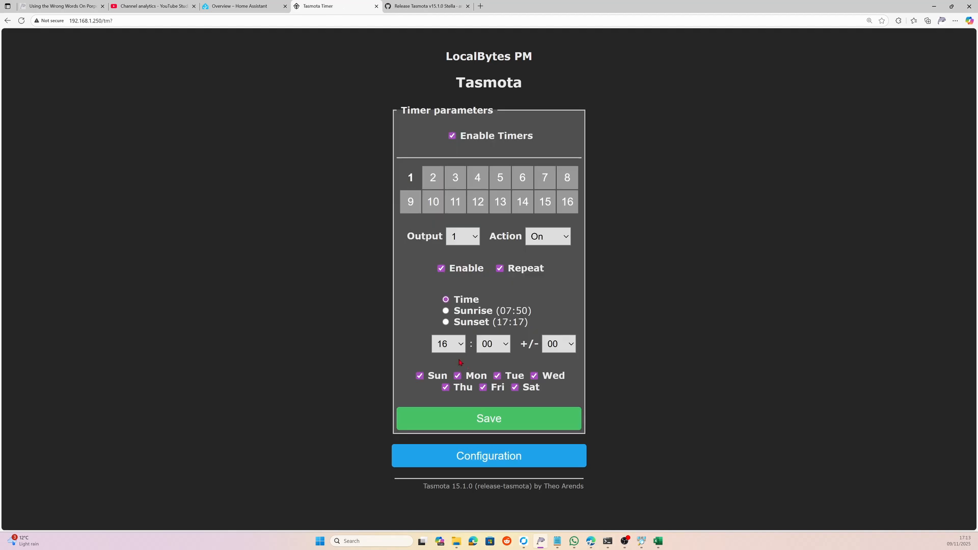
click(434, 178)
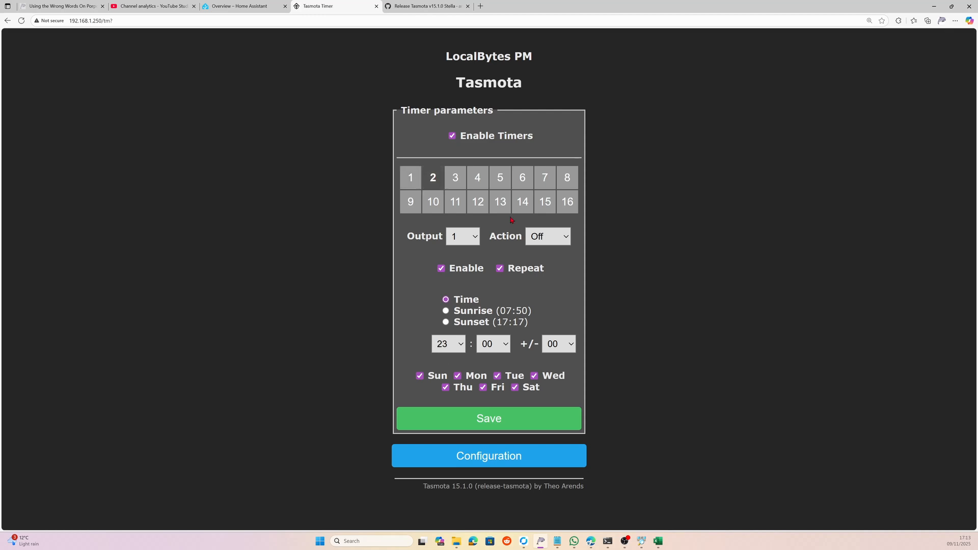
click(495, 415)
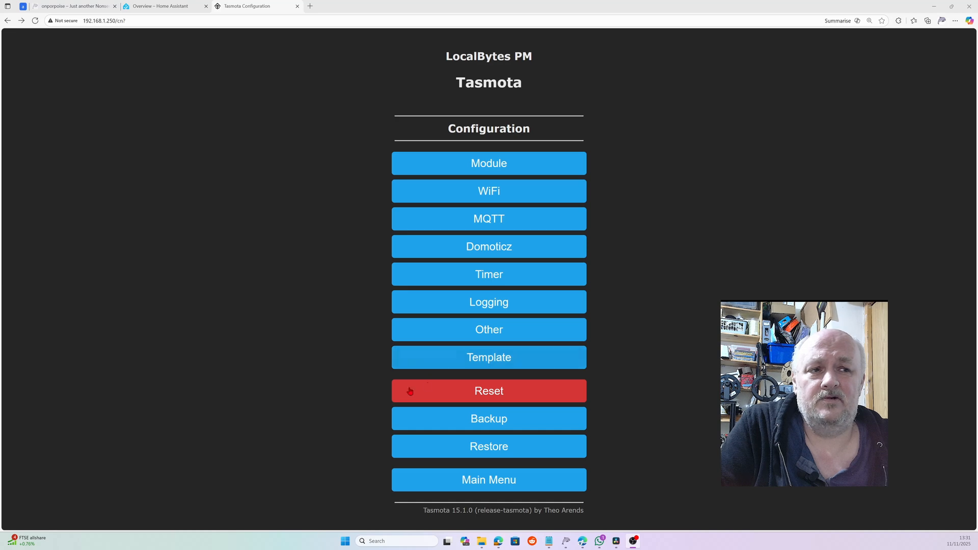
- Set Device Name and Friendly Name 1 to 'Christmas', choose Belkin WeMo emulation, and save
click(497, 336)
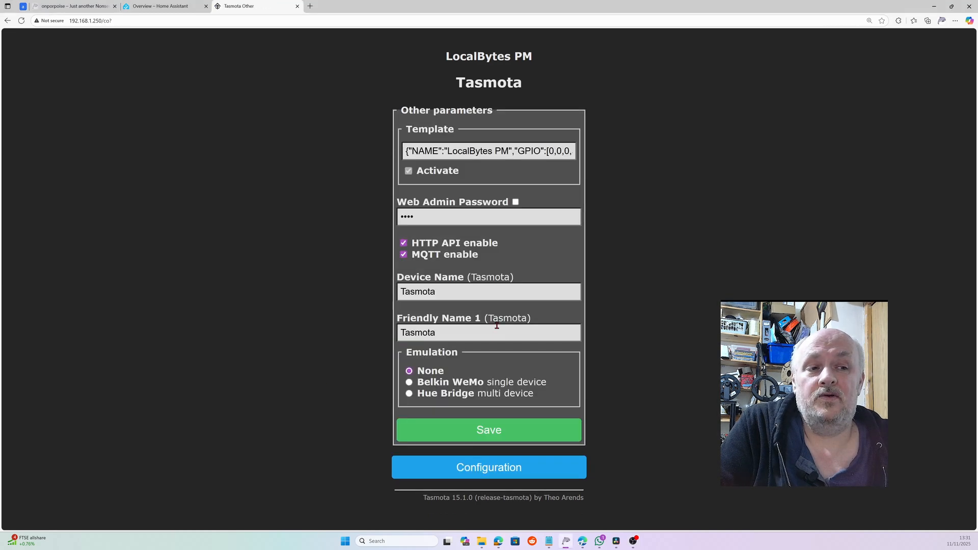
drag(444, 290, 386, 294)
text(CHristmas)
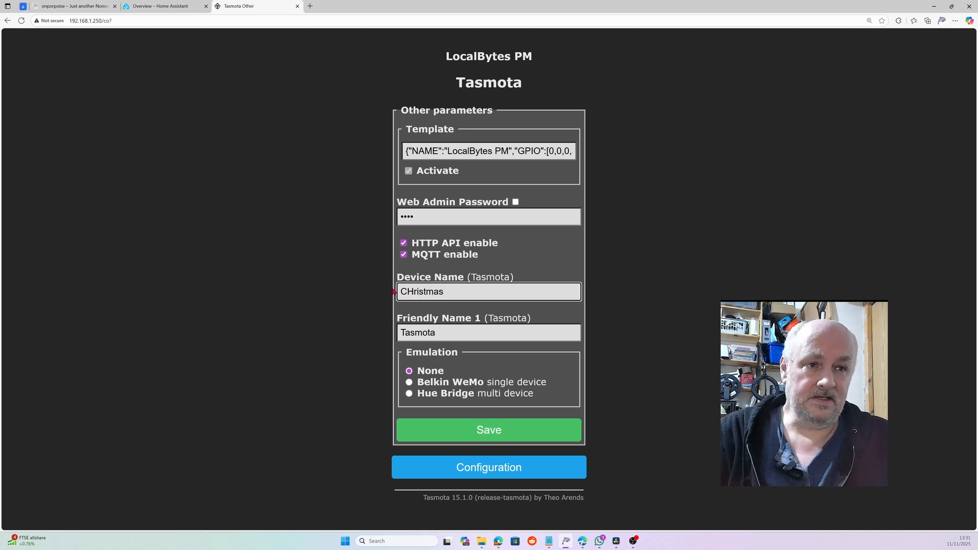
key(Left)
key(Left)
key(Left)
key(Left)
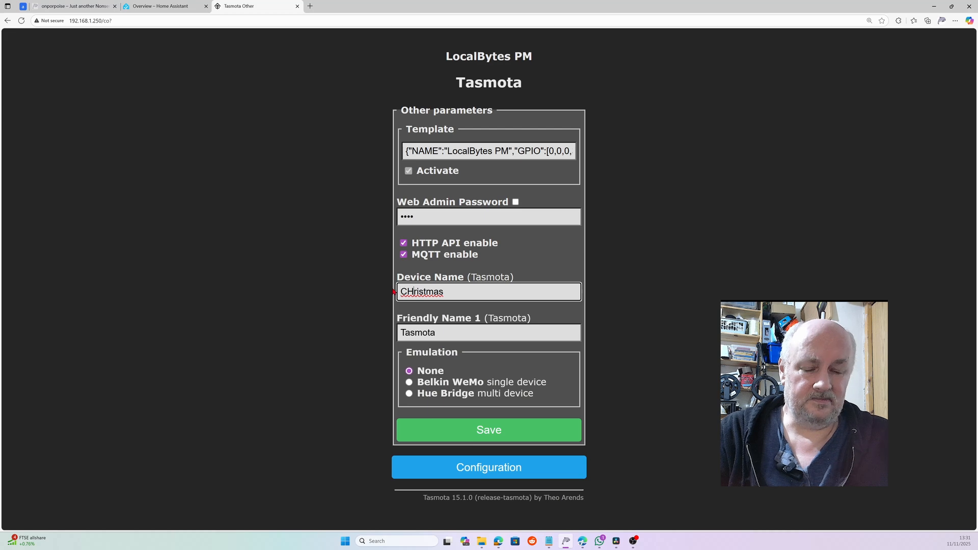
key(BackSpace)
text(h)
key(Tab)
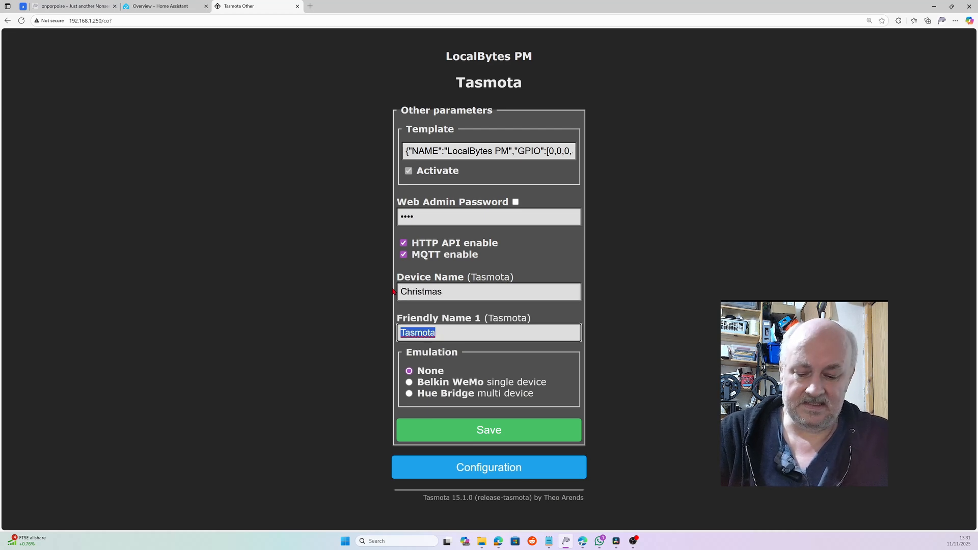
text(Chris)
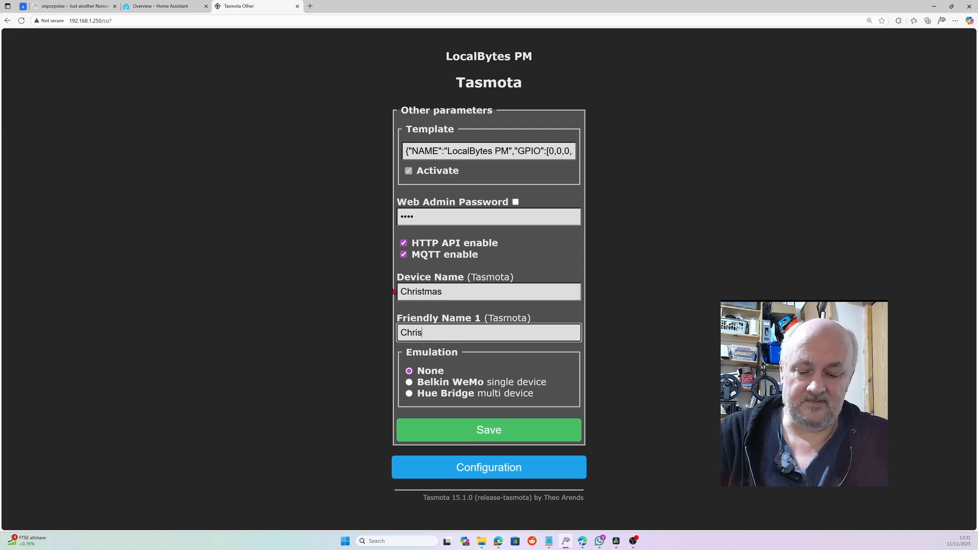
text(tmas)
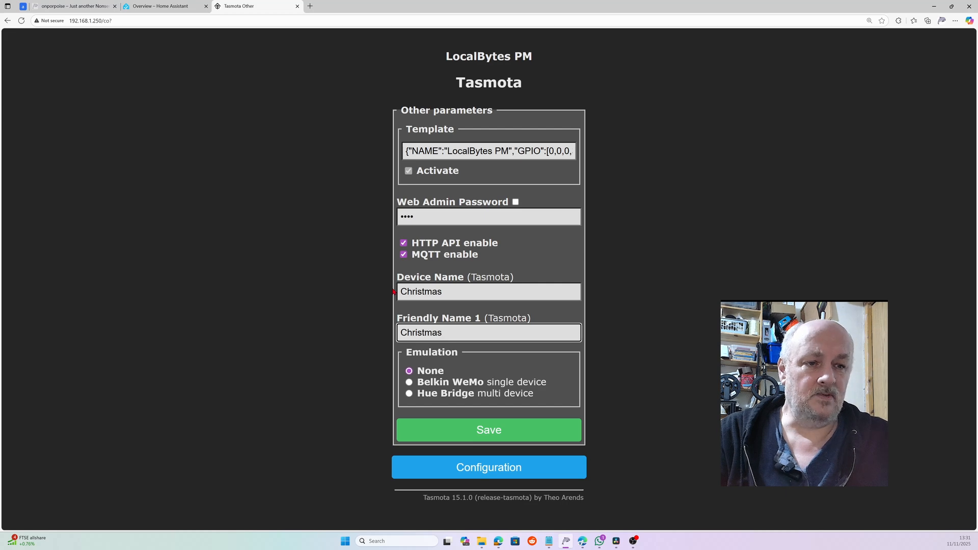
click(410, 384)
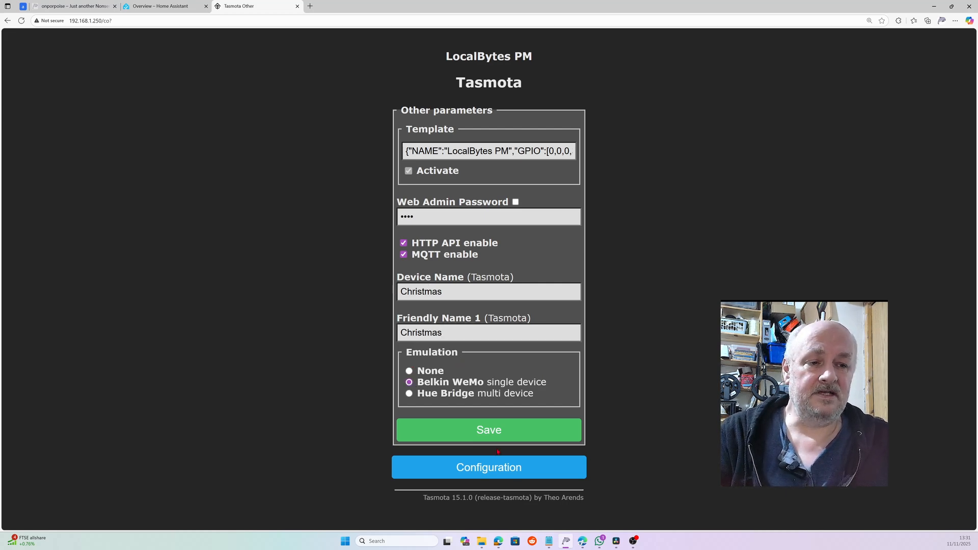
click(484, 437)
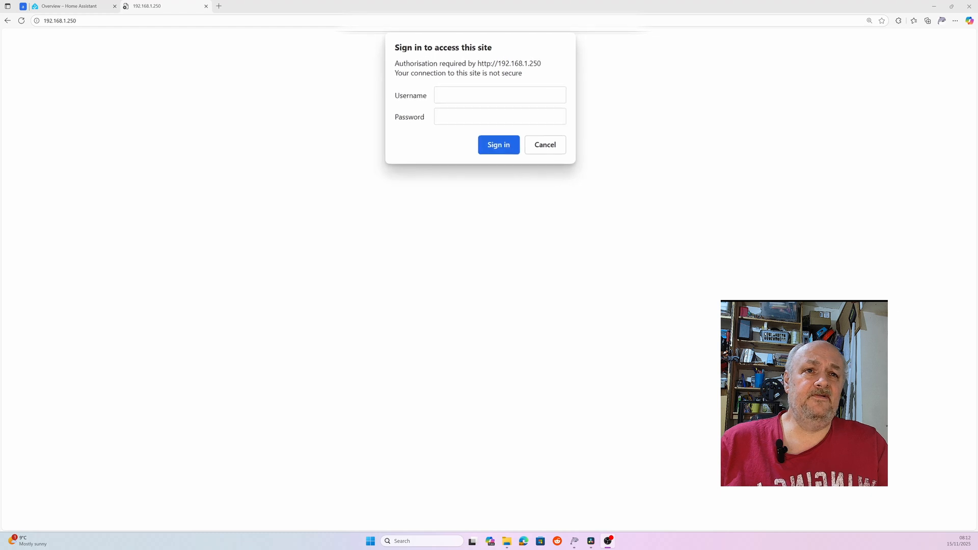
- Sign in as admin with the web password and let the browser save the credentials
click(492, 94)
text(admin)
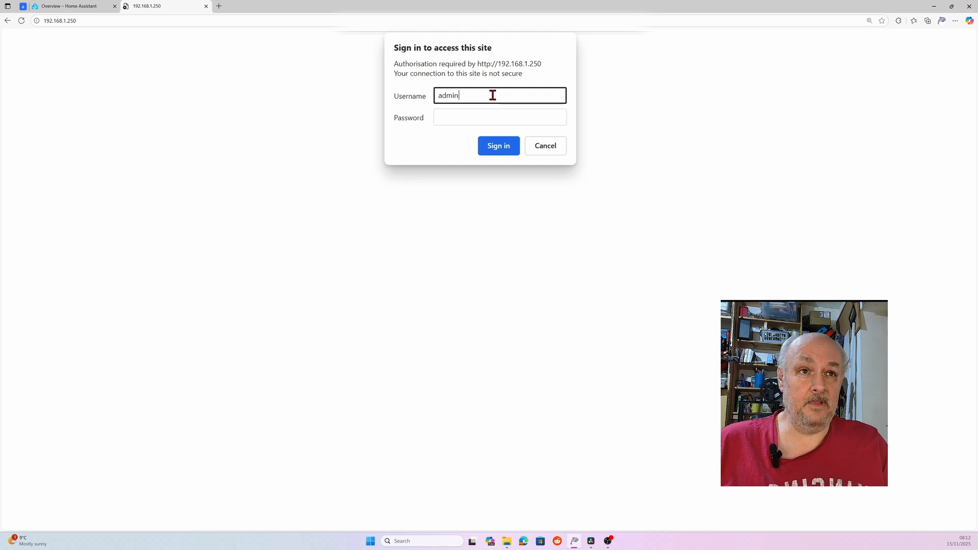
key(Tab)
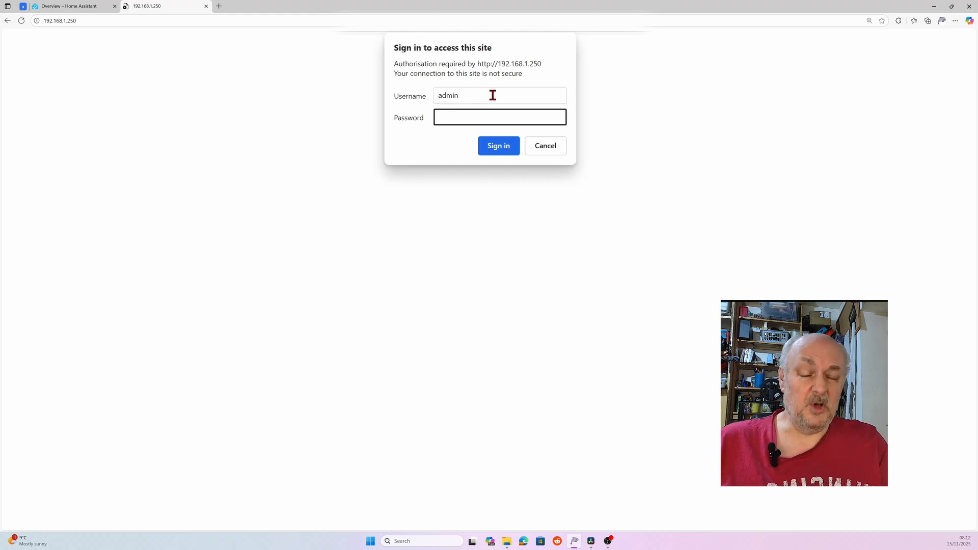
text(••••••)
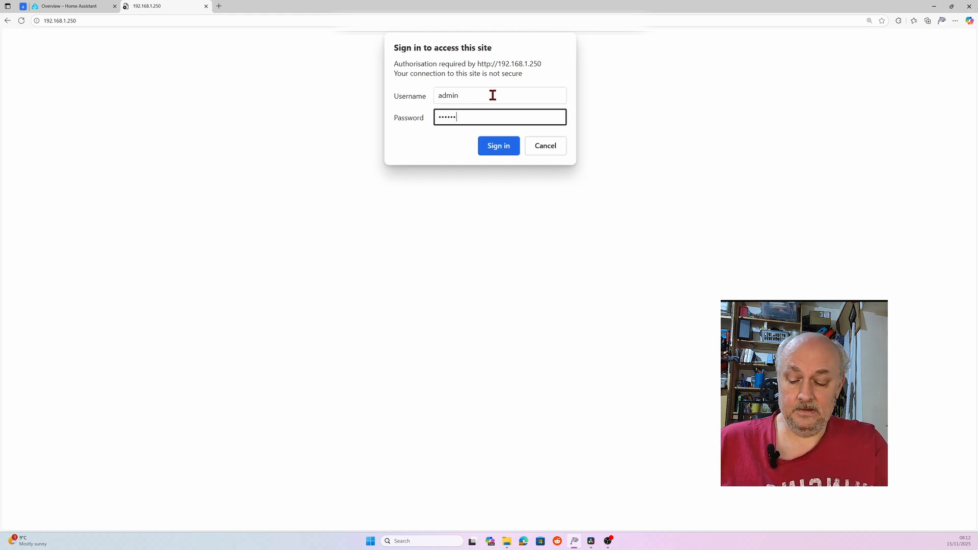
text(•••)
key(Return)
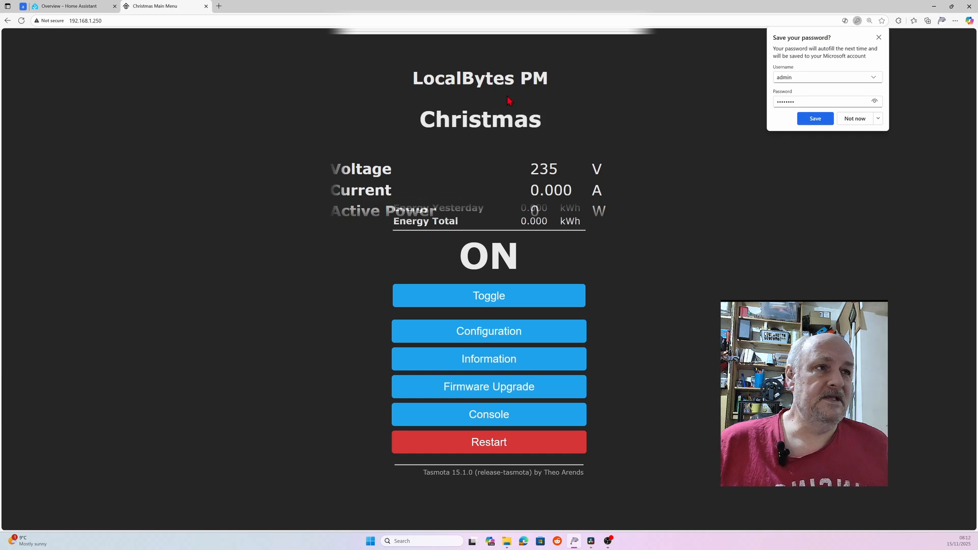
click(815, 120)
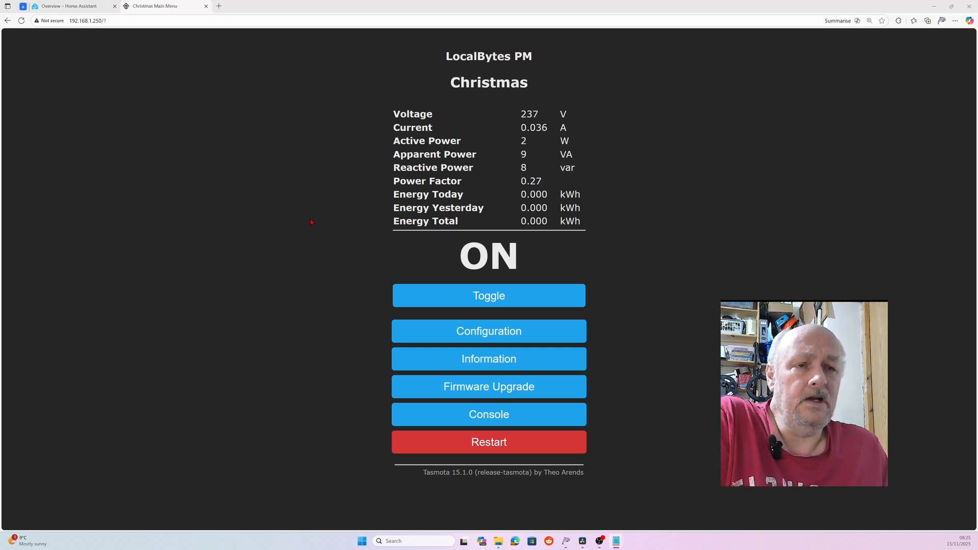
- Open Configuration > MQTT, leave the Host field empty, then go to the Home Assistant tab
click(480, 336)
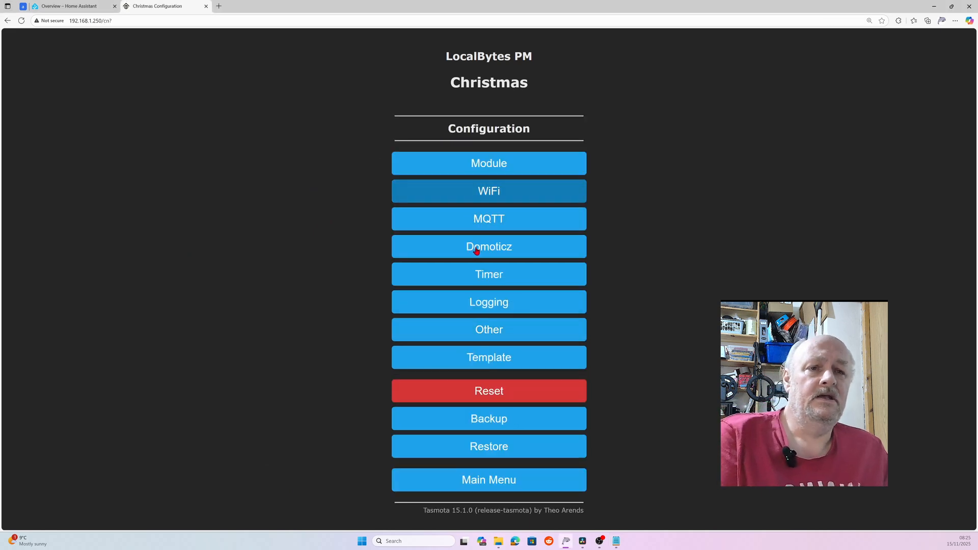
click(498, 224)
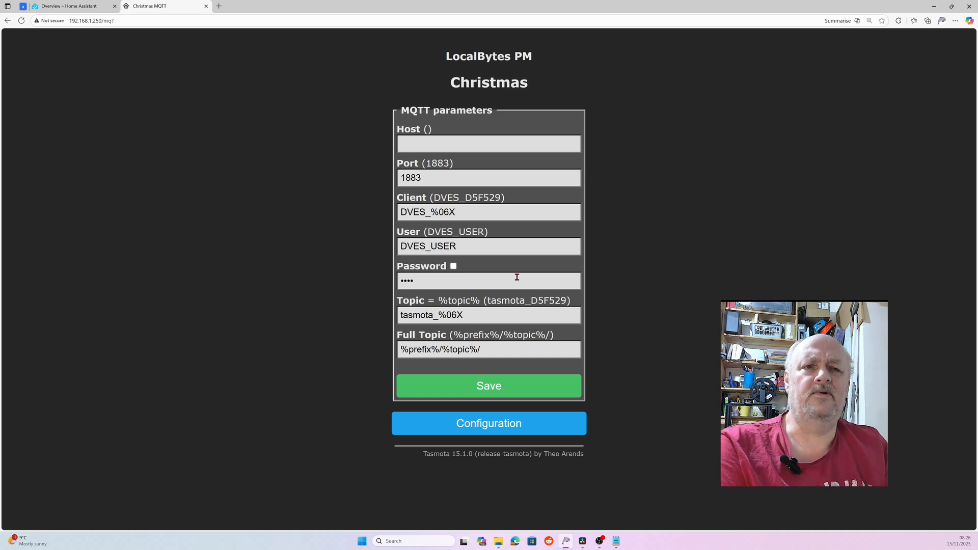
click(476, 142)
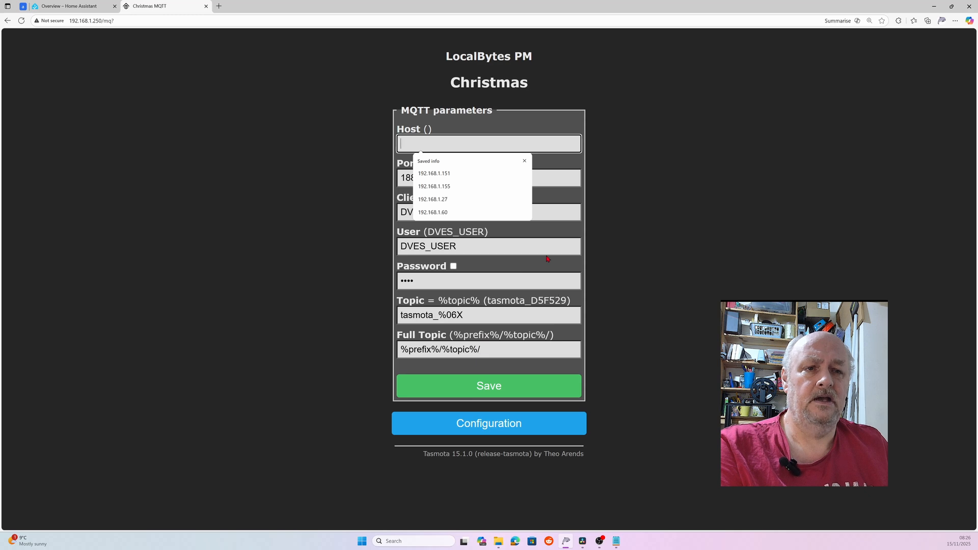
click(491, 232)
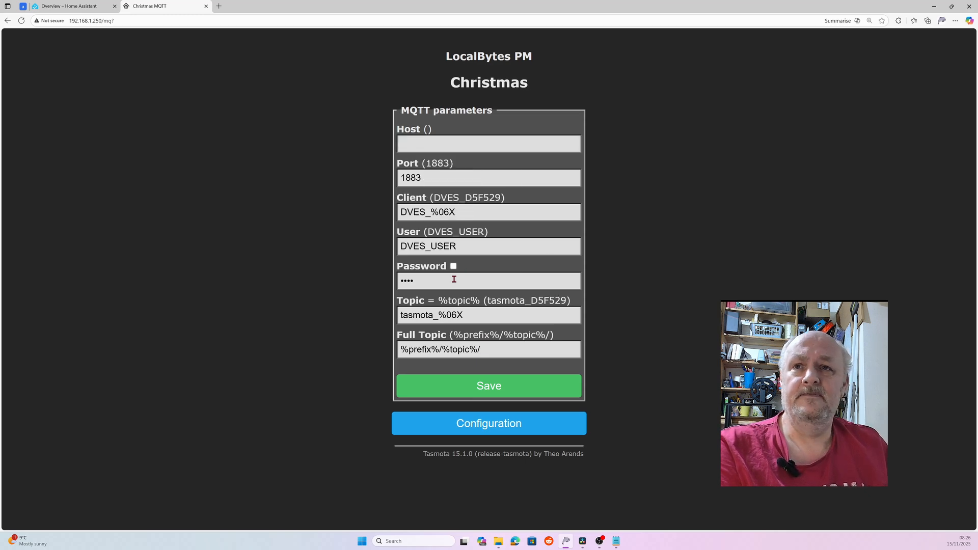
click(77, 12)
- Go to Settings > Add-ons, open the Mosquitto broker add-on and show its Configuration options
scroll(100, 144, down, 1)
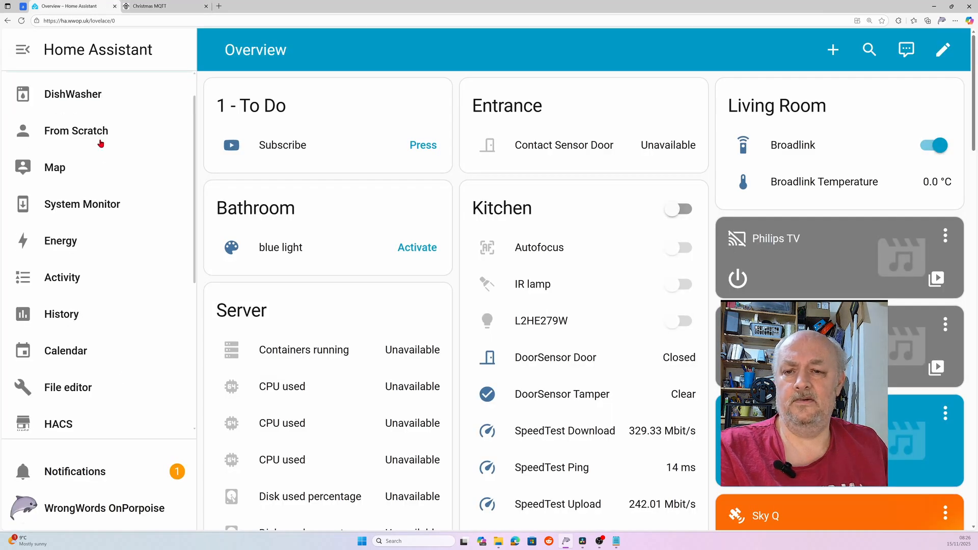
scroll(104, 178, down, 6)
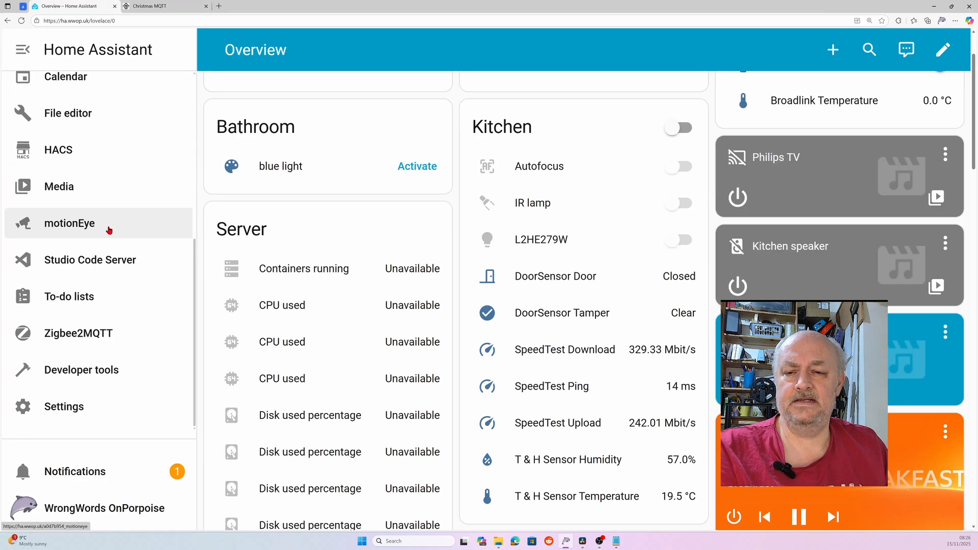
click(70, 408)
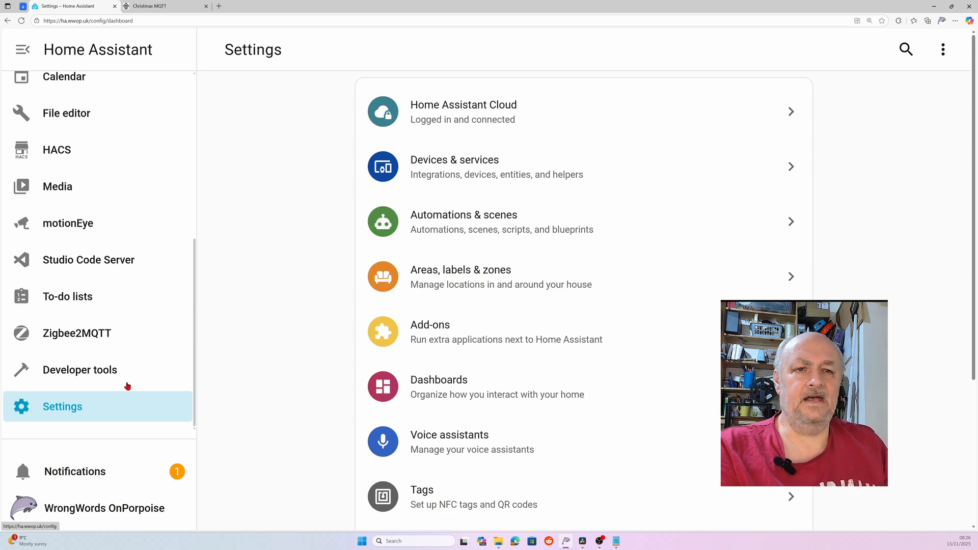
click(425, 345)
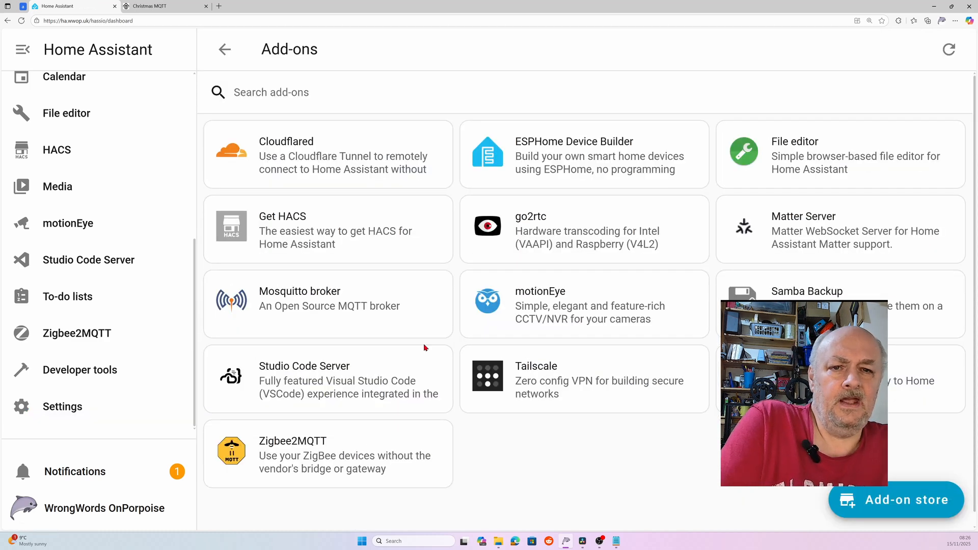
click(293, 307)
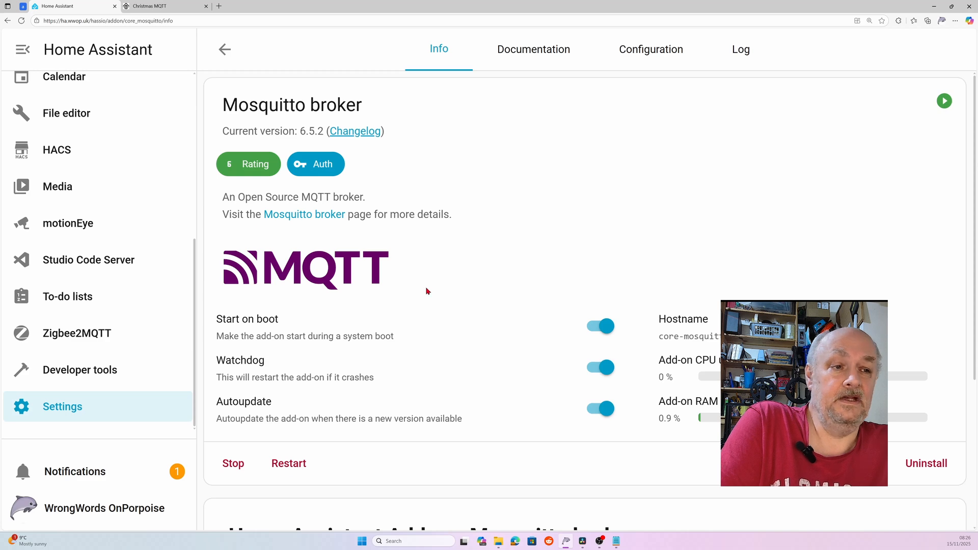
scroll(426, 291, down, 1)
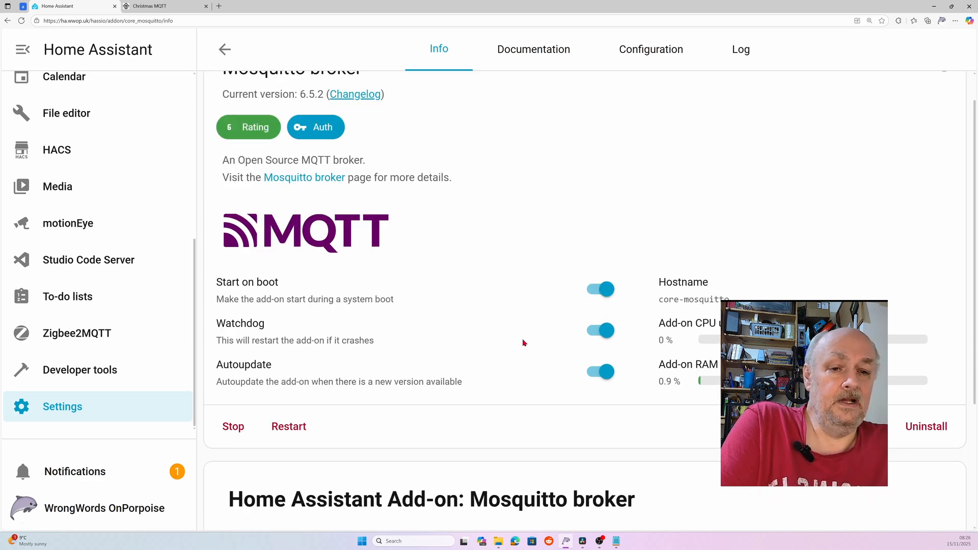
scroll(519, 340, up, 1)
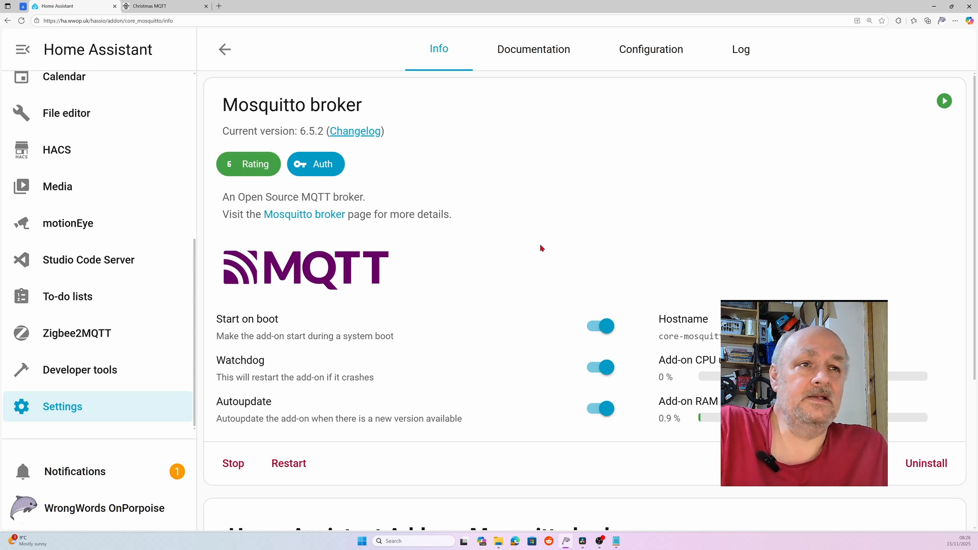
click(662, 56)
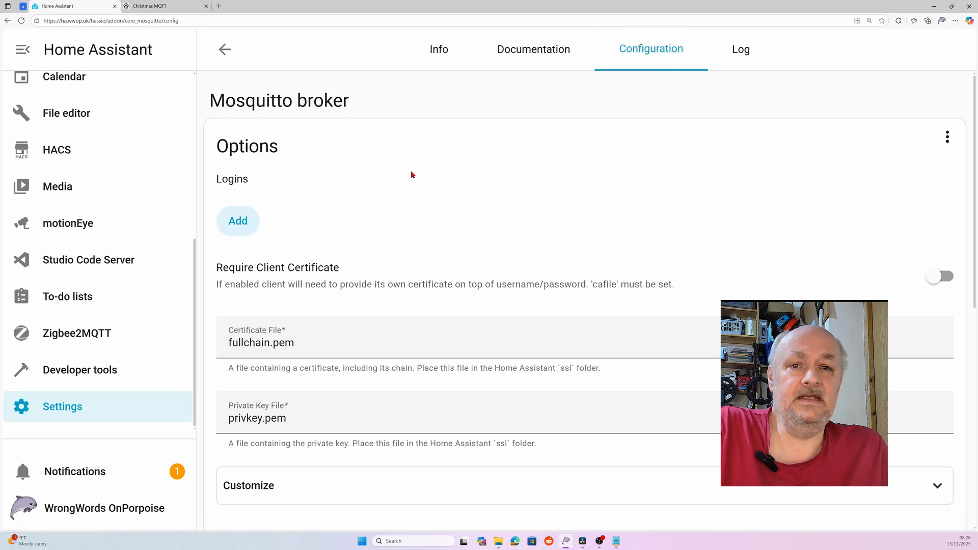
- Start a new broker login, replace the autofilled password with a new one, and copy it into Notepad
click(215, 221)
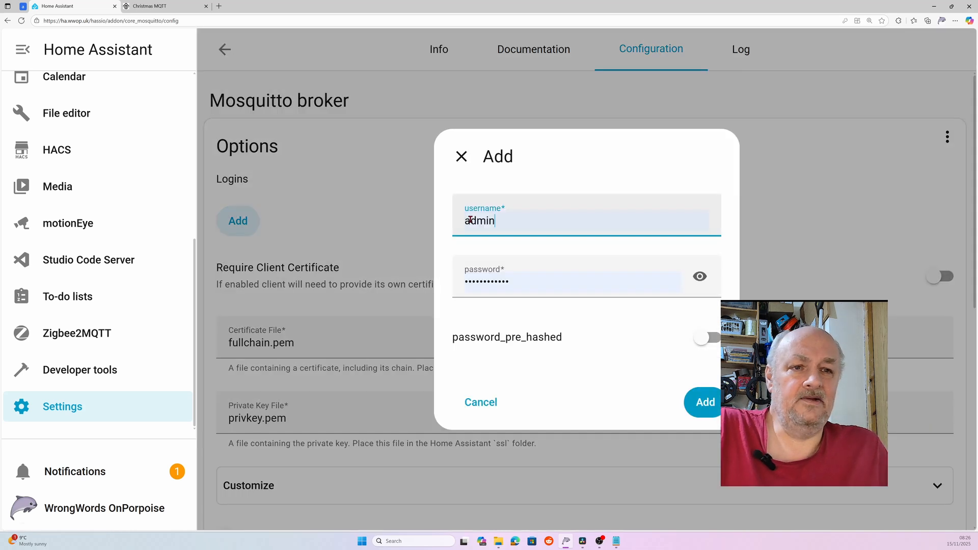
click(699, 277)
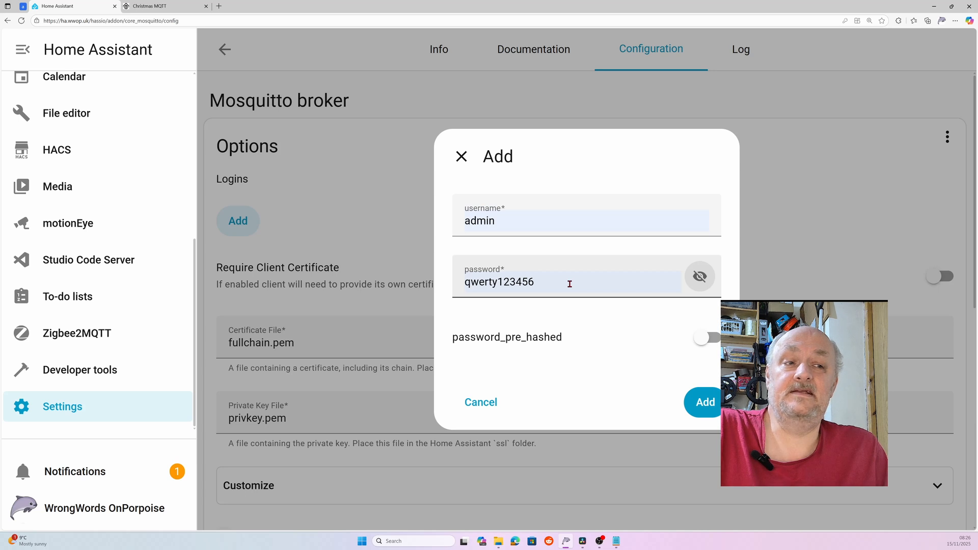
drag(569, 283, 462, 286)
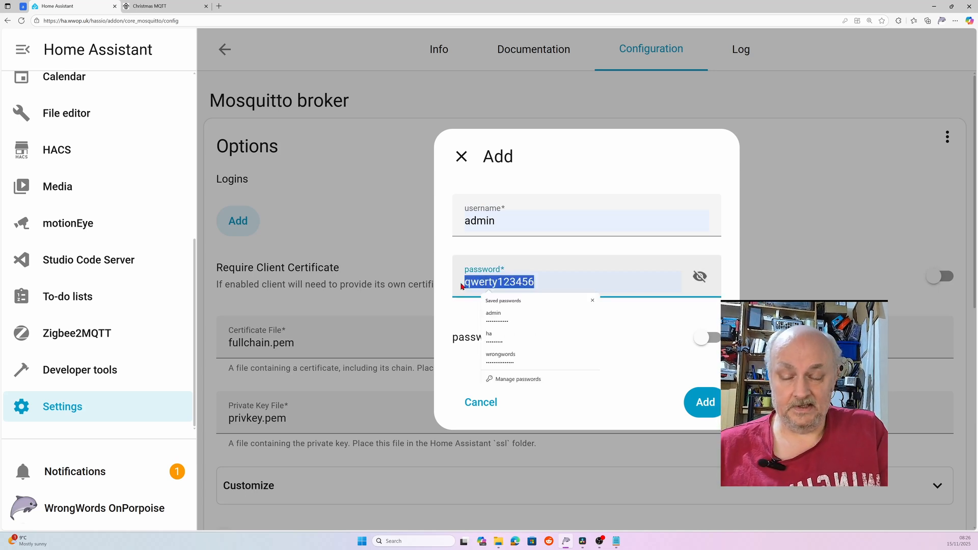
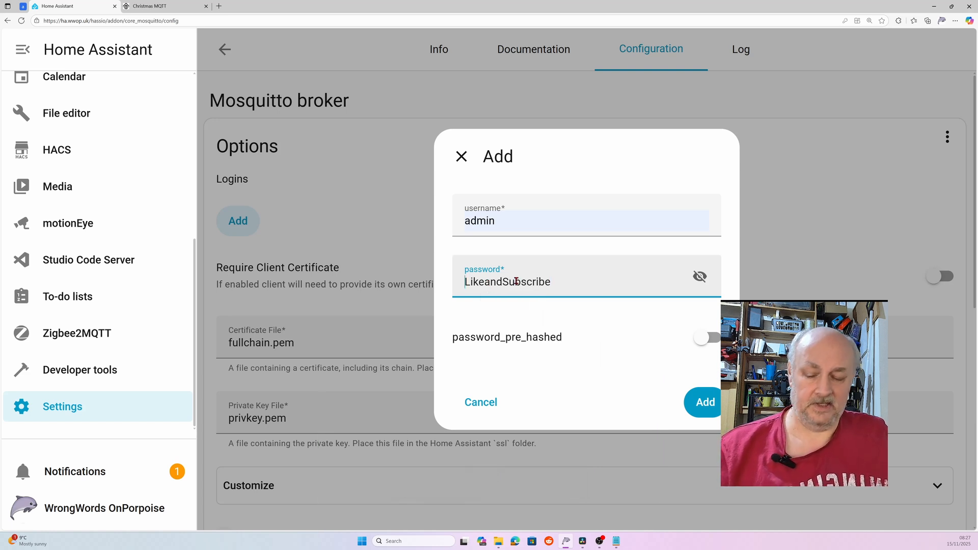
double_click(516, 281)
key(ctrl+c)
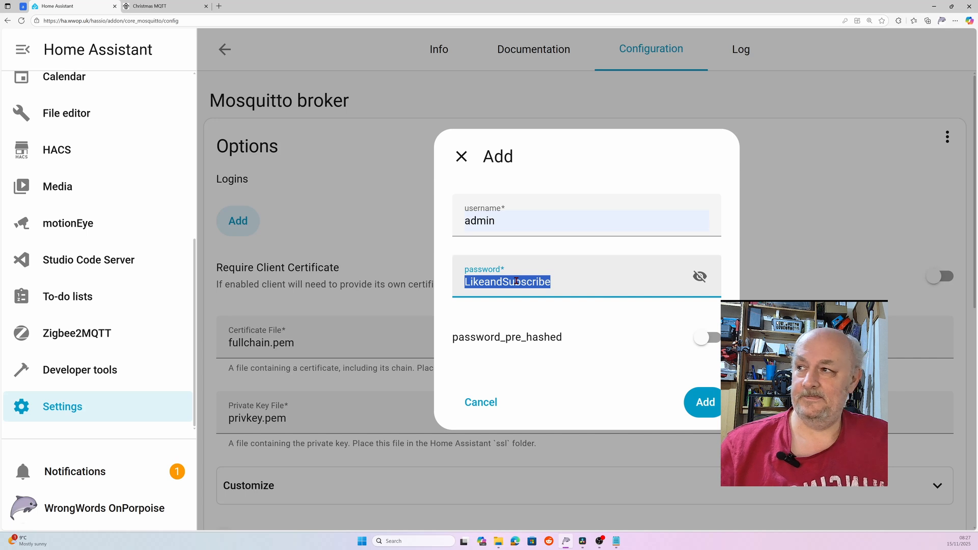
drag(0, 216, 4, 216)
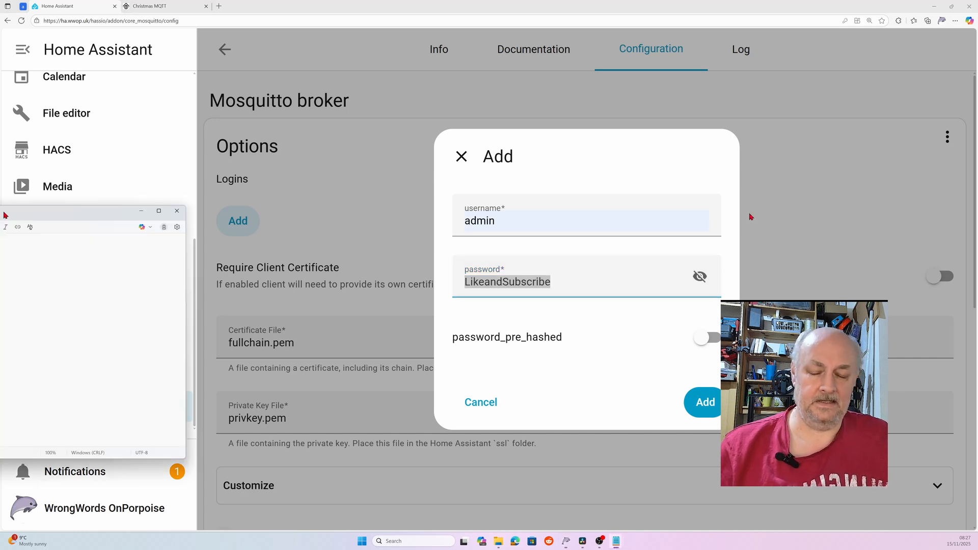
key(ctrl+v)
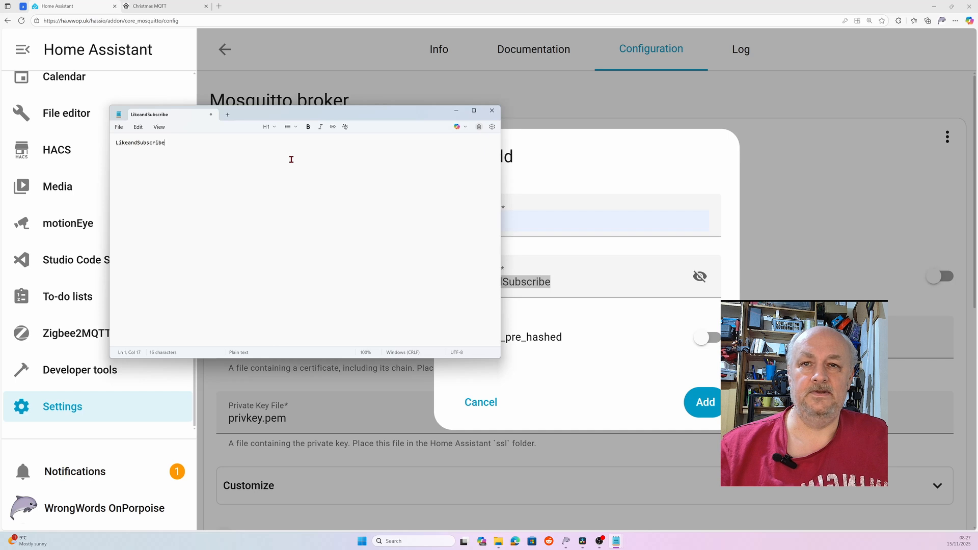
key(Return)
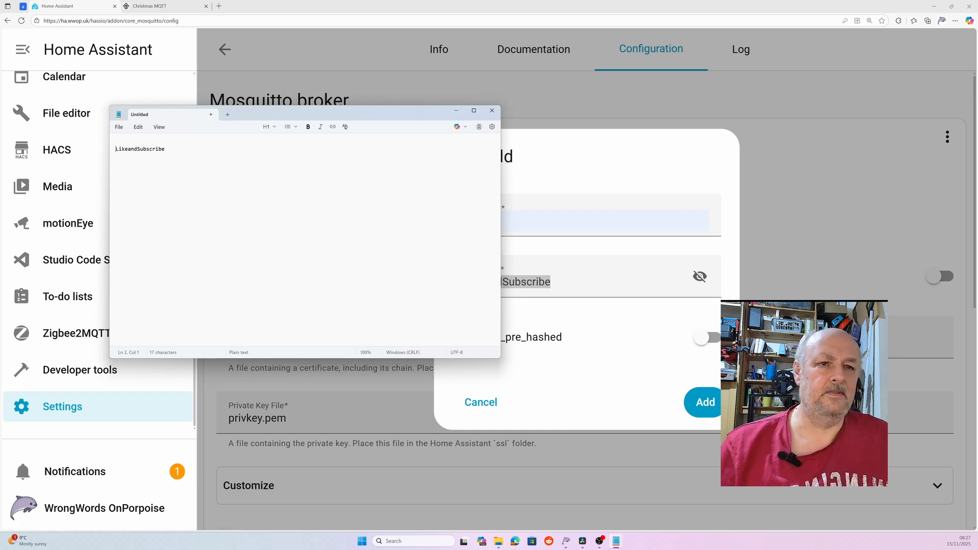
- Set the login's username to 'tasmota' and save the new broker login
double_click(526, 222)
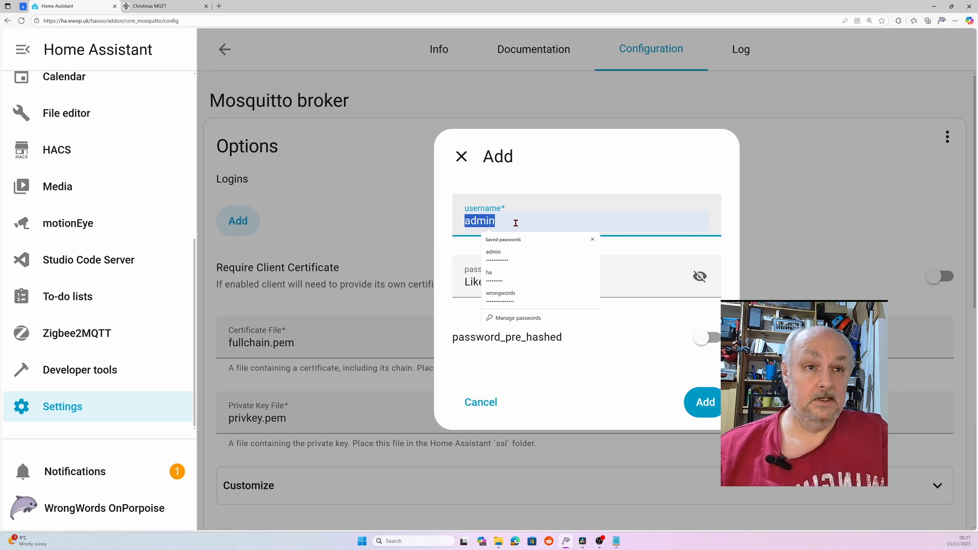
text(tasmo)
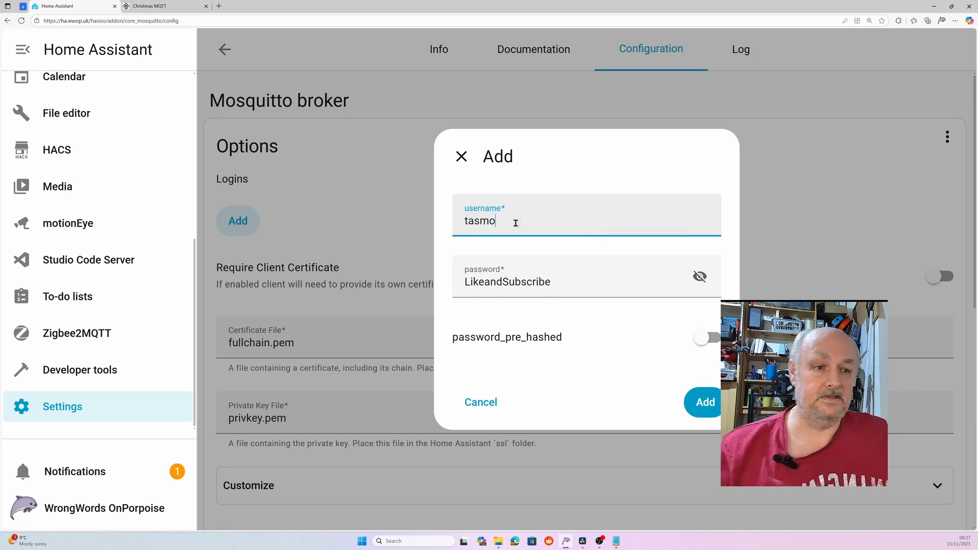
text(ta)
click(705, 406)
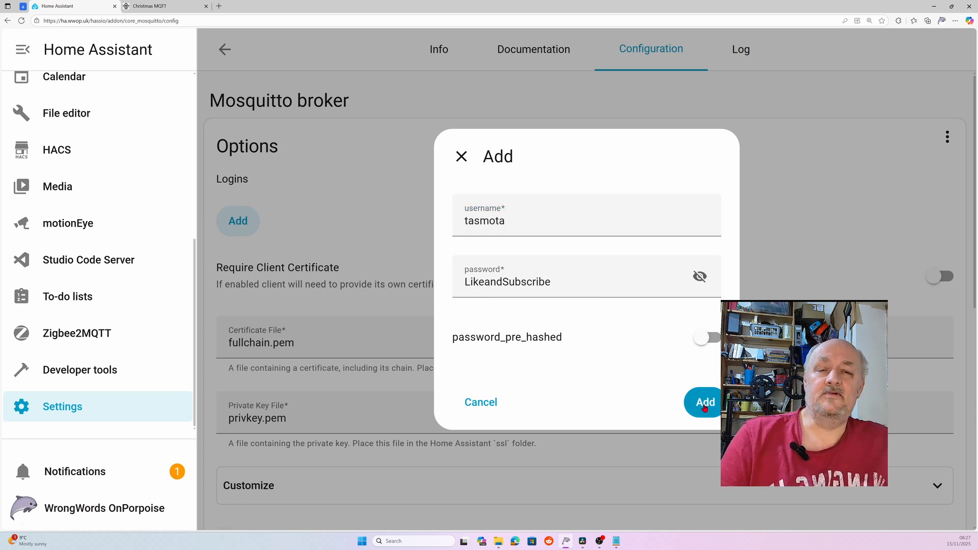
click(705, 406)
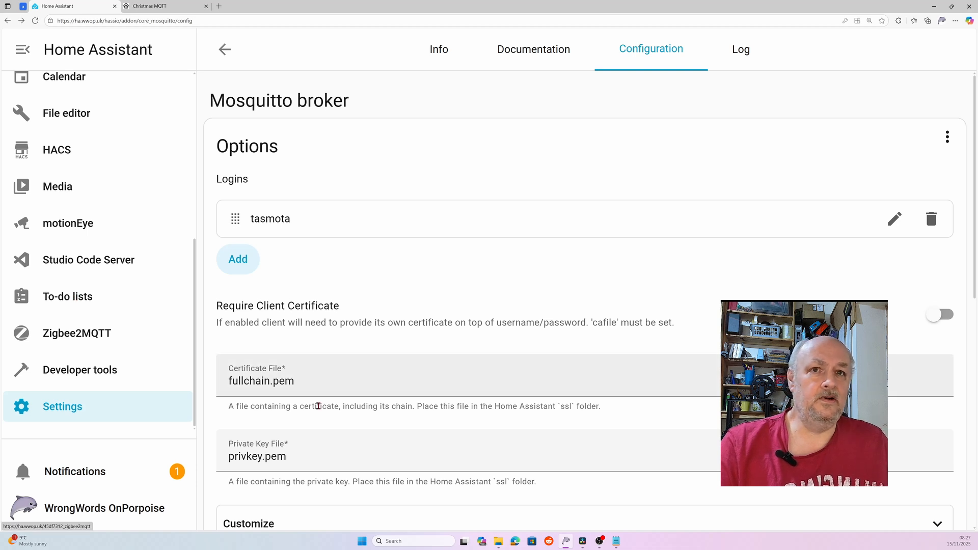
- Go back to Settings and open System > Network to find the IPv4 address 192.168.1.157
click(224, 50)
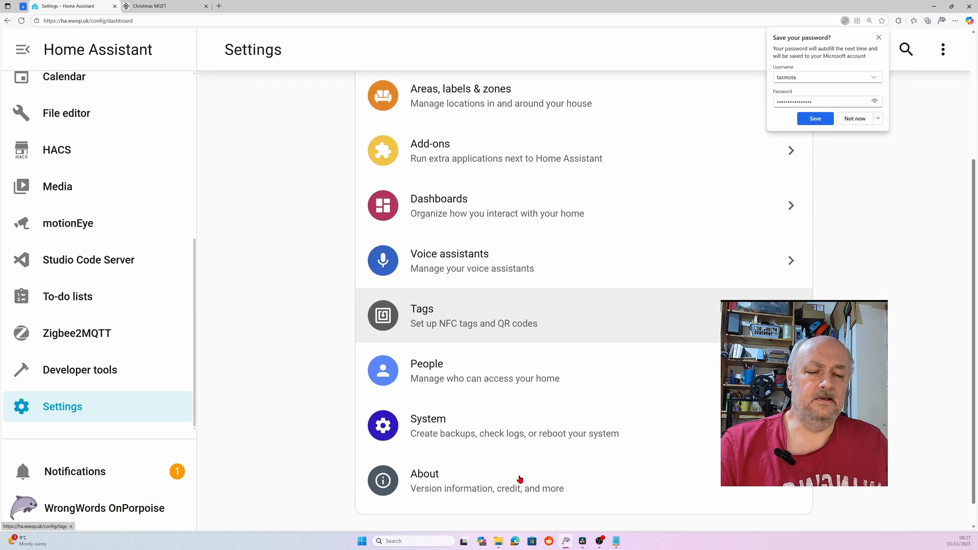
scroll(519, 479, down, 1)
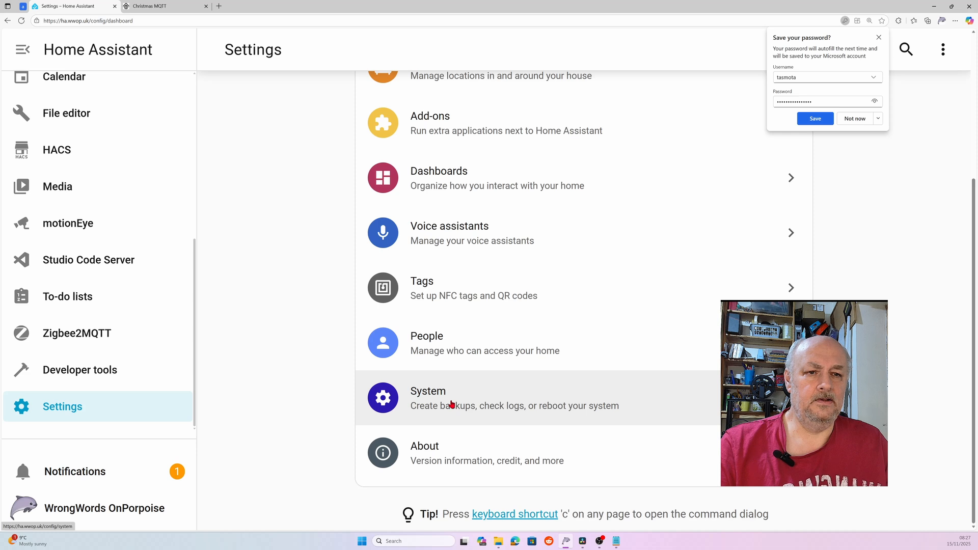
click(452, 404)
click(536, 313)
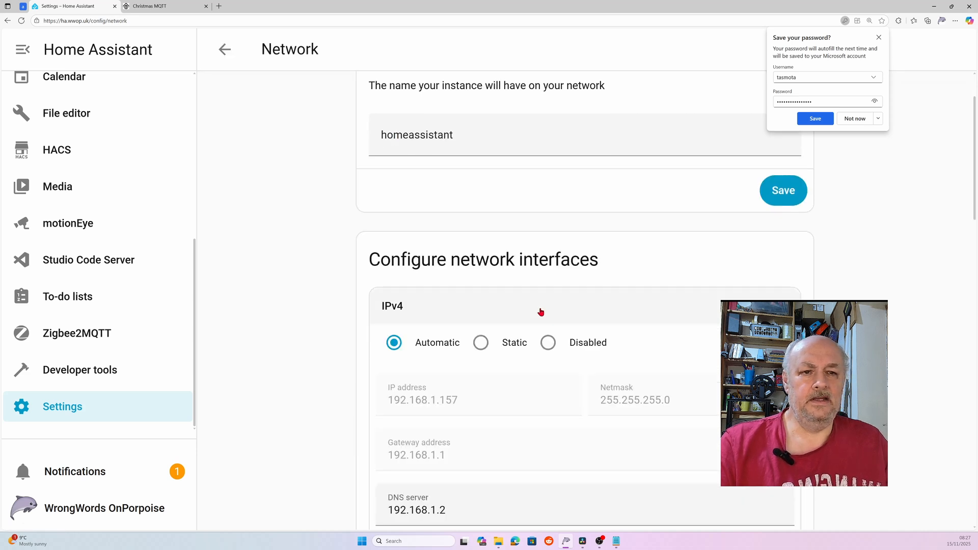
scroll(540, 312, down, 2)
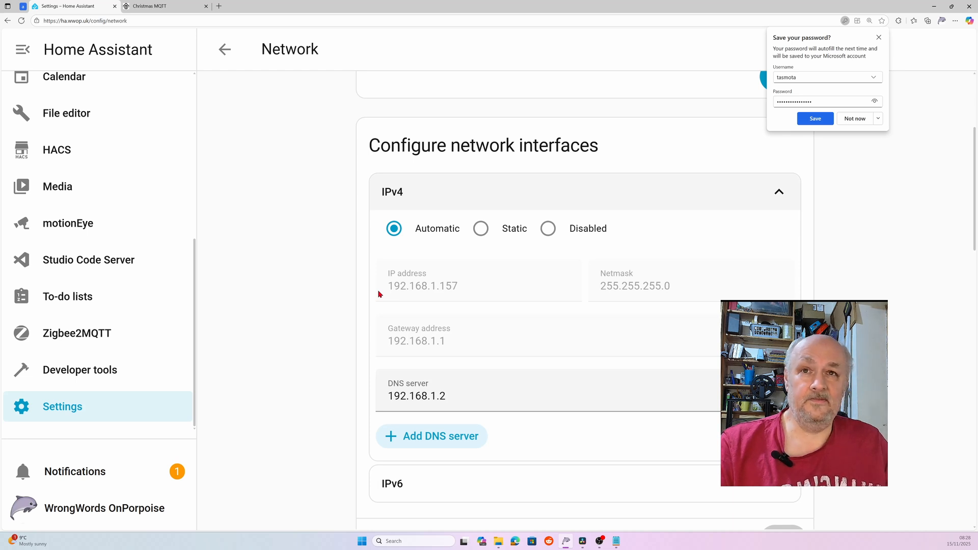
- In the plug's MQTT settings, set the host to 192.168.1.157 and the user to 'tasmota'
click(130, 3)
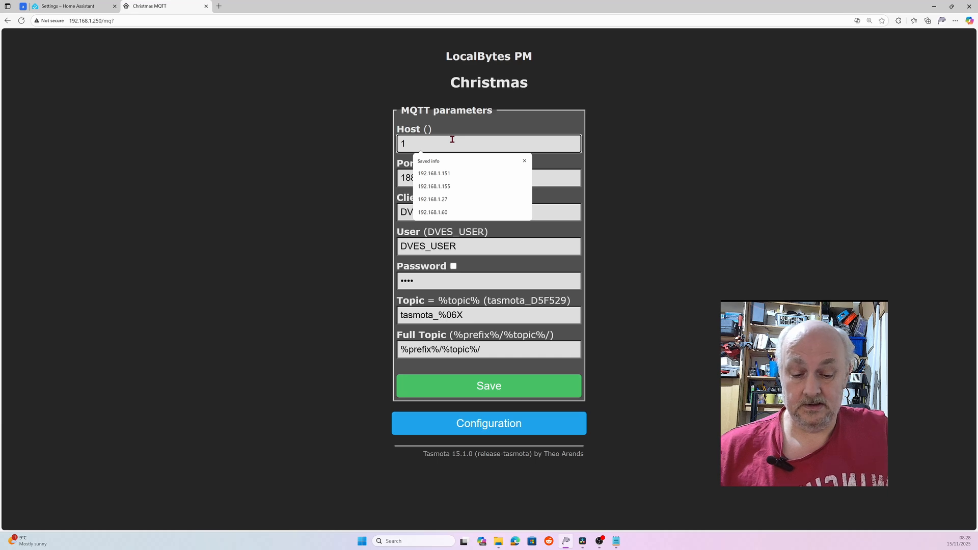
text(92)
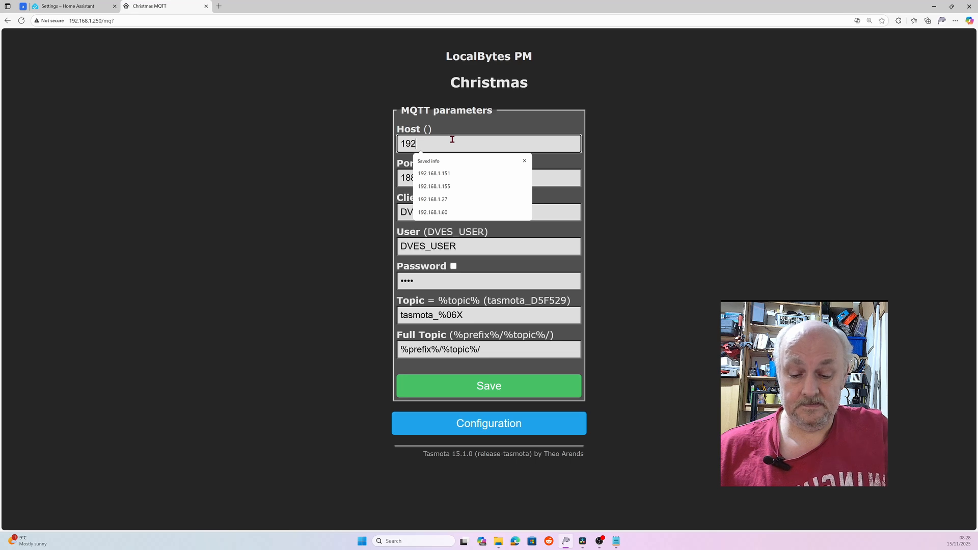
text(.168.1.15)
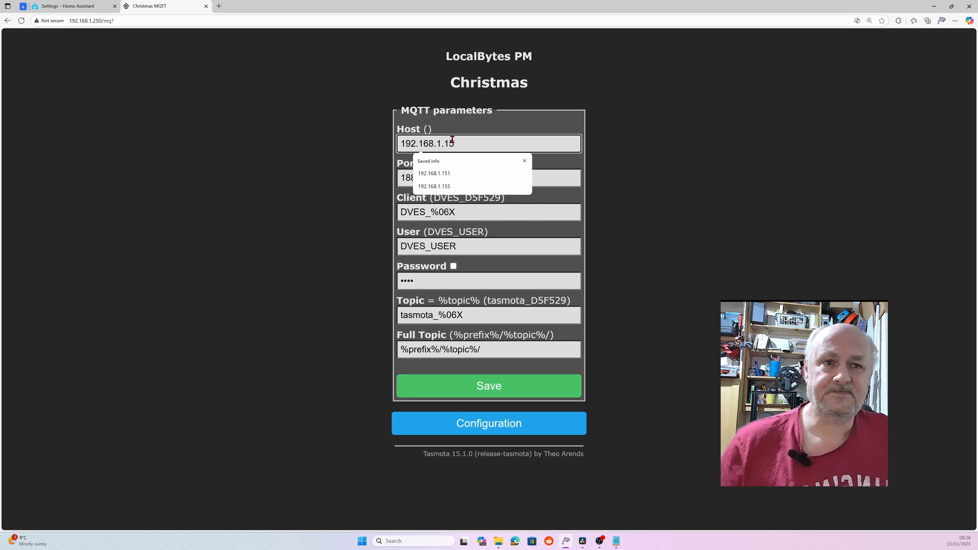
text(7)
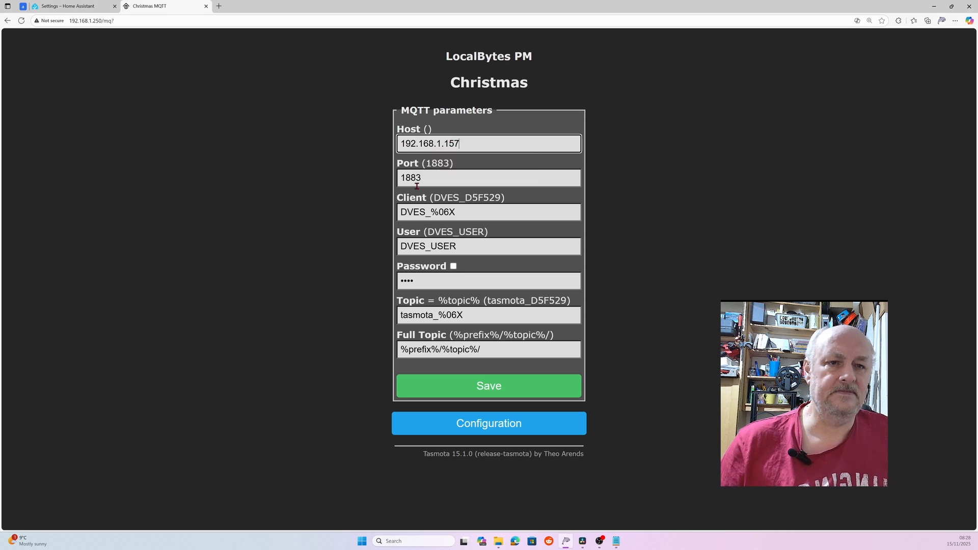
key(Tab)
key(Tab)
key(Tab)
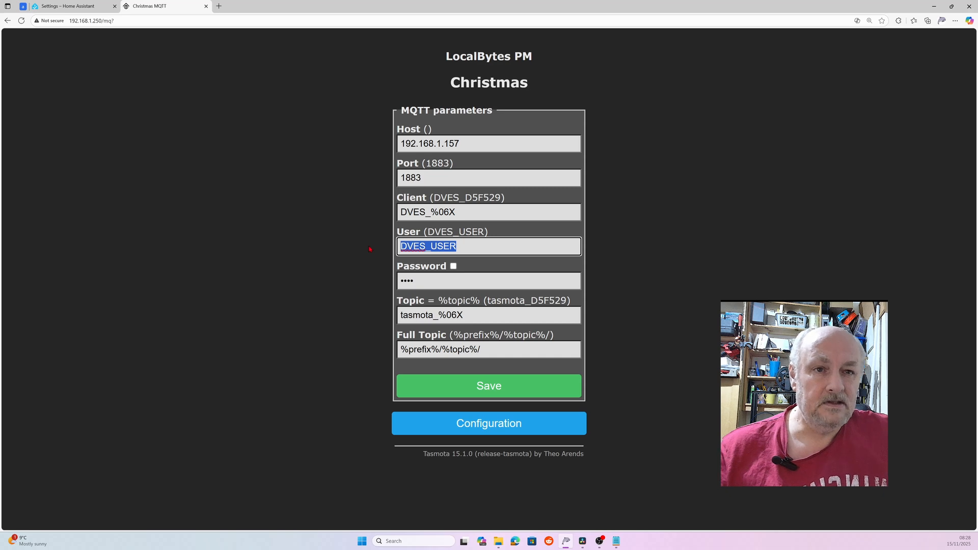
text(tasm)
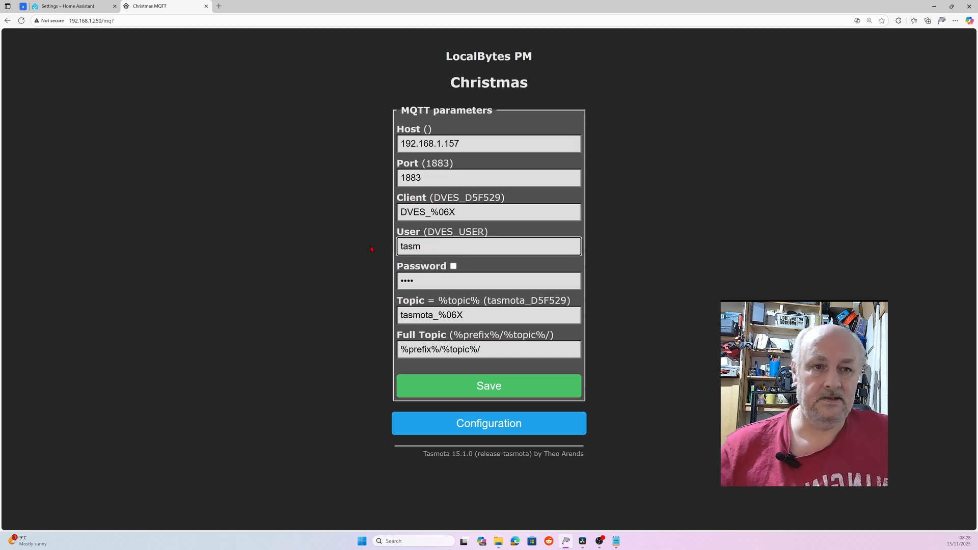
text(ota)
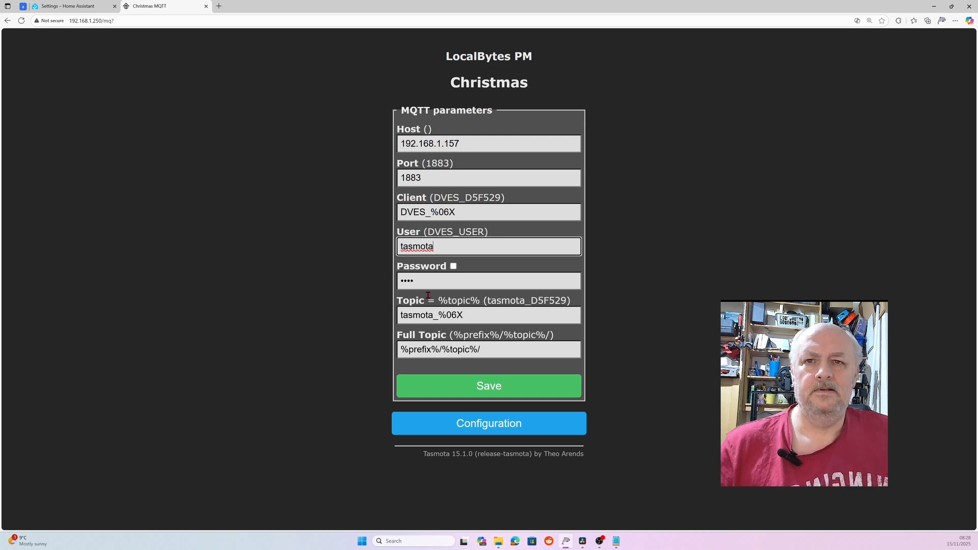
- Paste the broker password from Notepad, save the MQTT settings to restart the plug, and dismiss Edge's password prompt
key(alt+Tab)
double_click(115, 151)
key(ctrl+c)
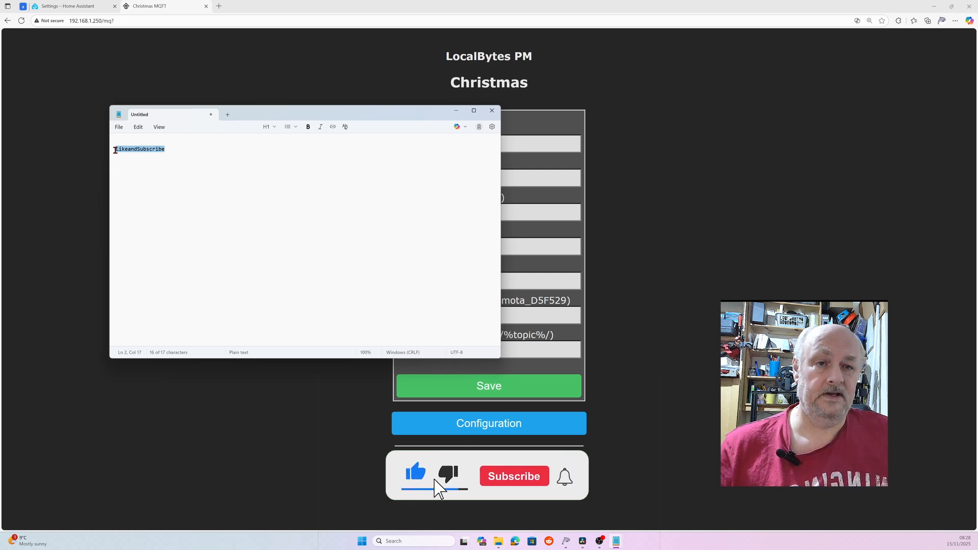
key(alt+Tab)
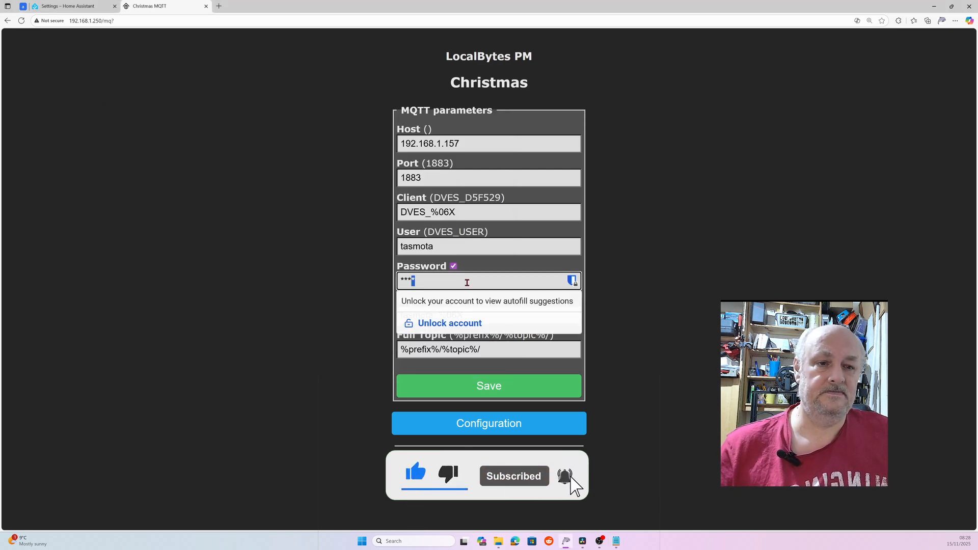
key(ctrl+v)
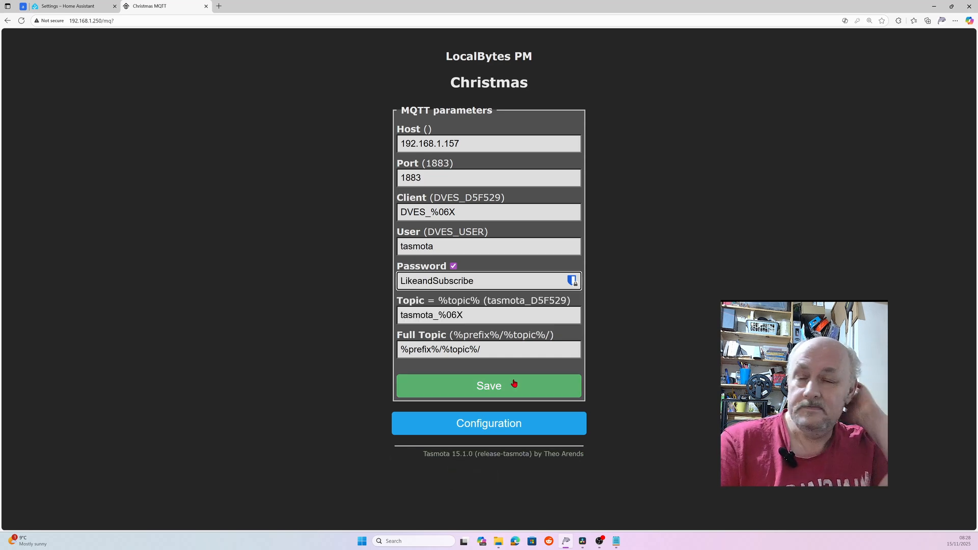
click(514, 384)
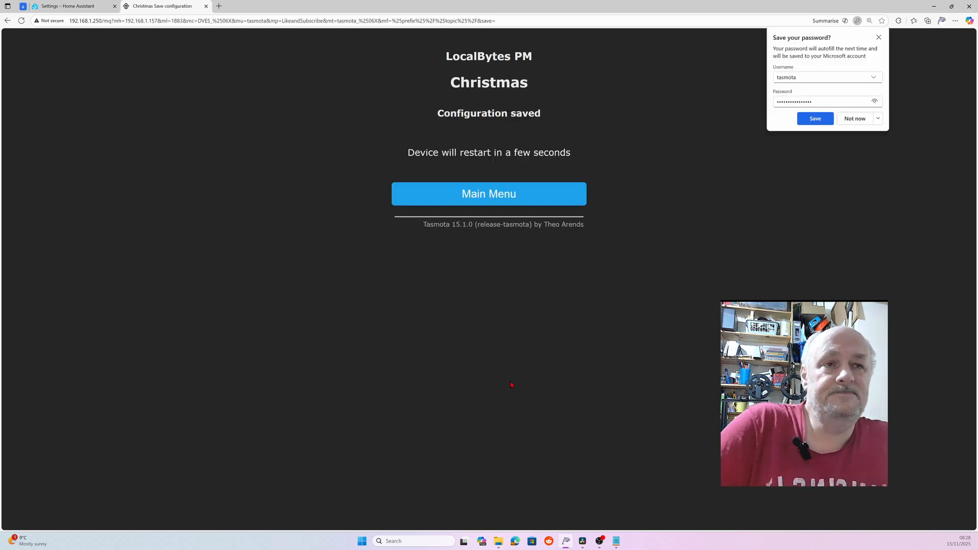
click(824, 124)
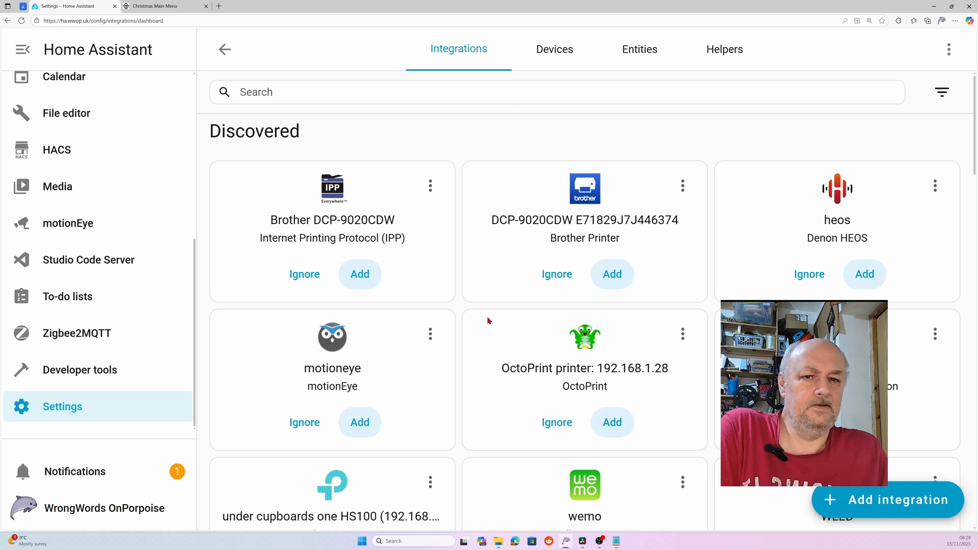
- Submit the Tasmota integration with discovery prefix tasmota/discovery, then reload the Tasmota entry
scroll(487, 320, down, 10)
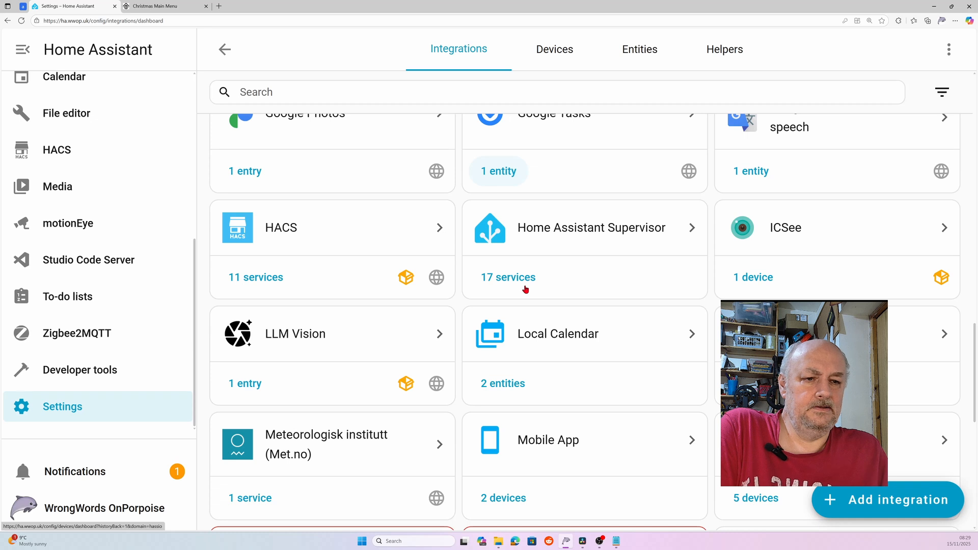
scroll(525, 290, down, 10)
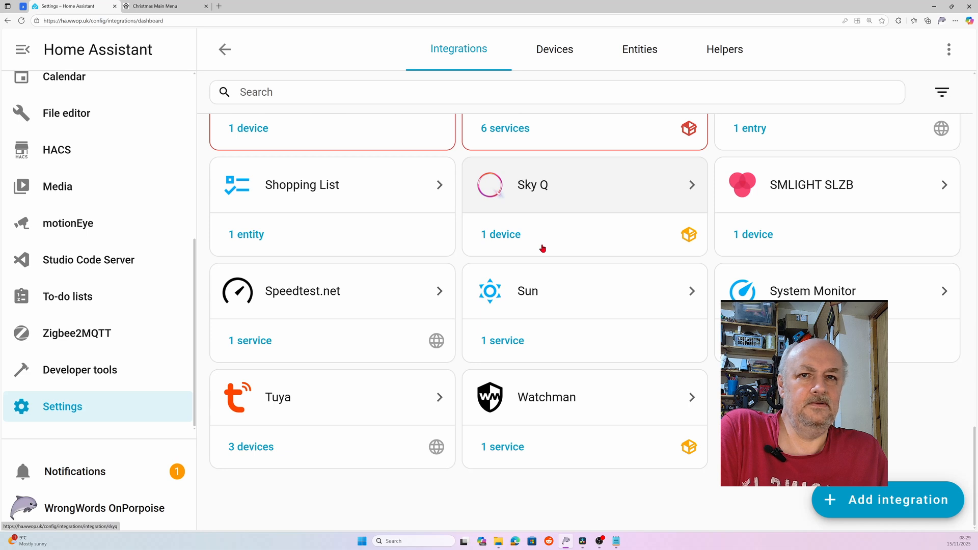
scroll(542, 248, up, 15)
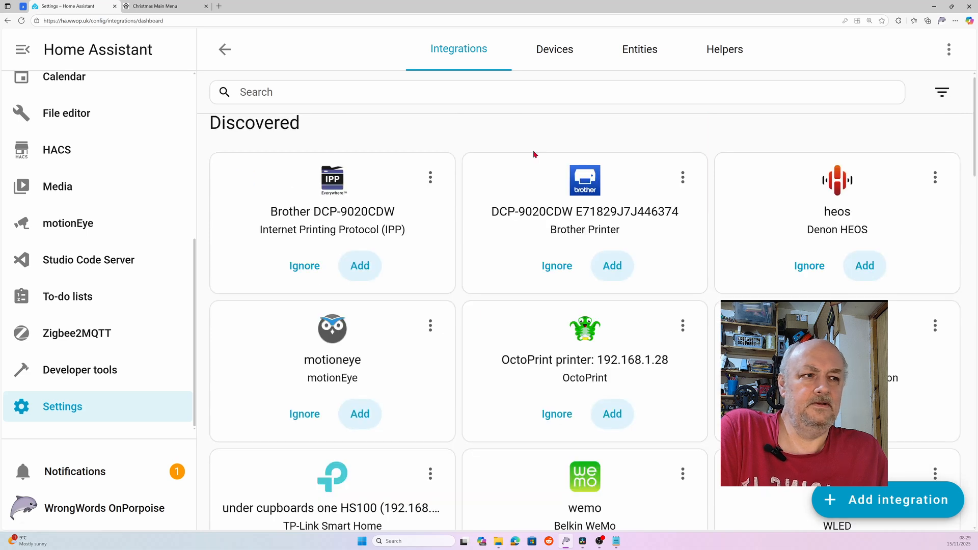
scroll(534, 154, up, 1)
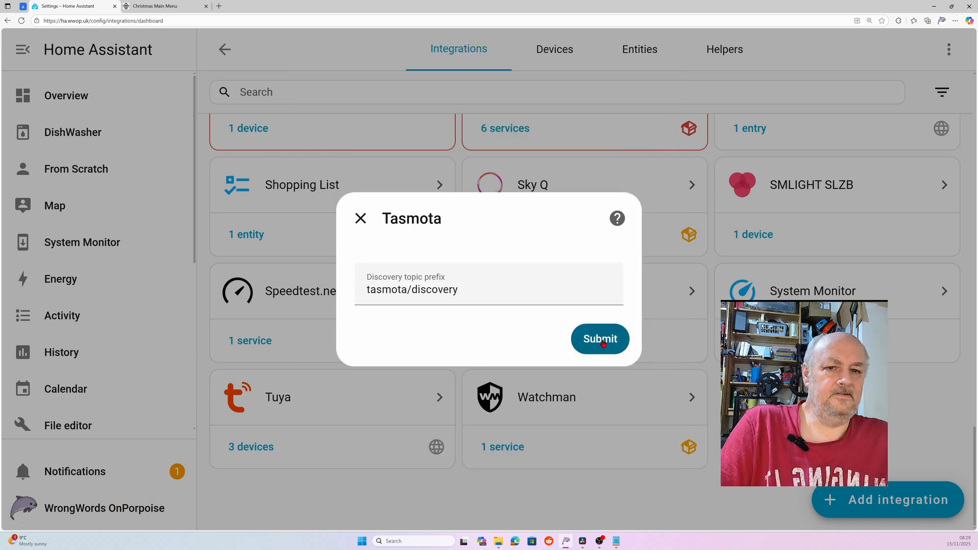
click(603, 344)
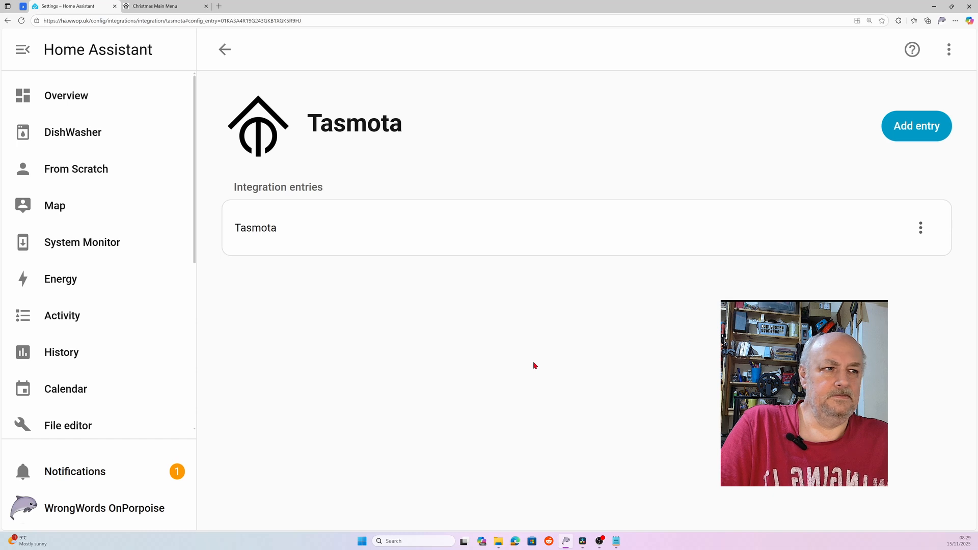
click(919, 227)
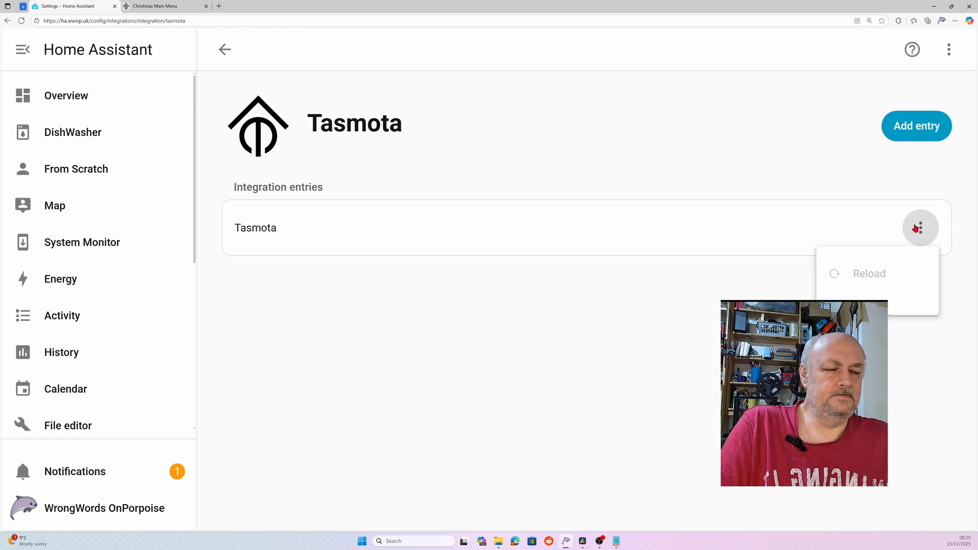
click(869, 274)
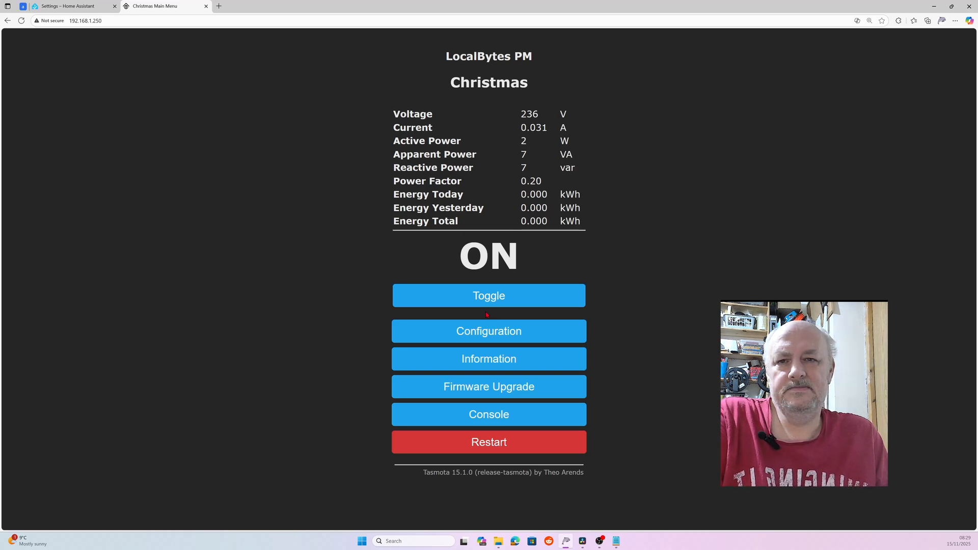
- Open the Console from the Christmas plug's Tasmota main menu
click(489, 414)
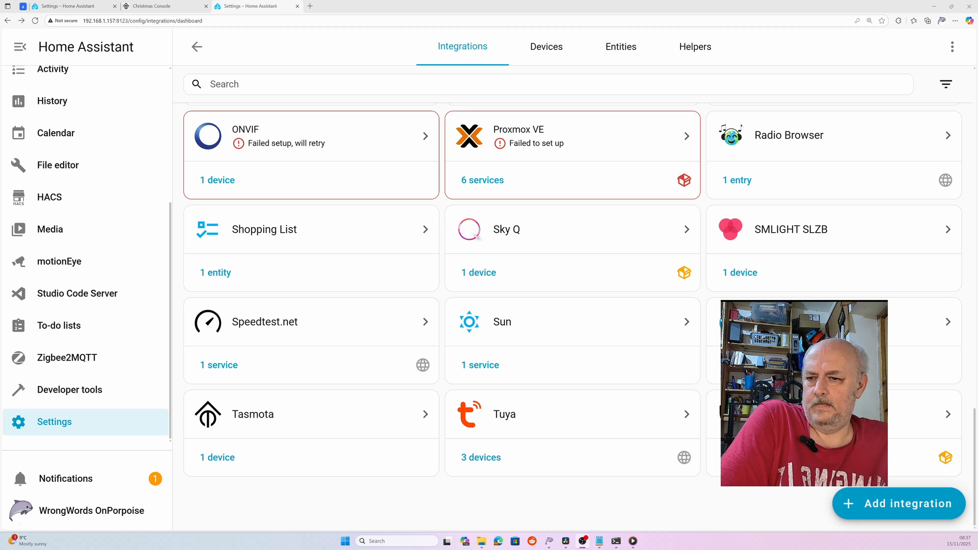
- Open the Christmas device under Tasmota, check its zero energy sensors, and toggle the switch off and on
click(308, 424)
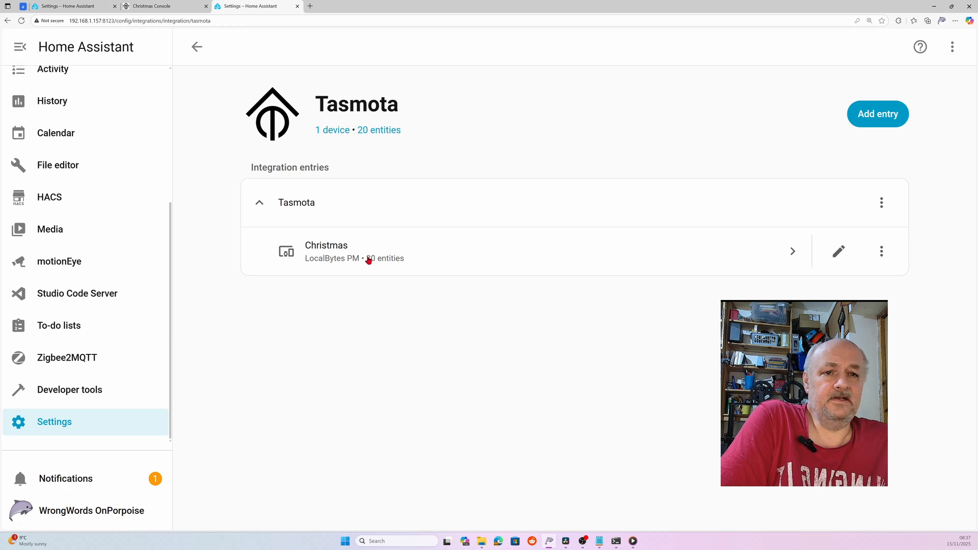
click(340, 250)
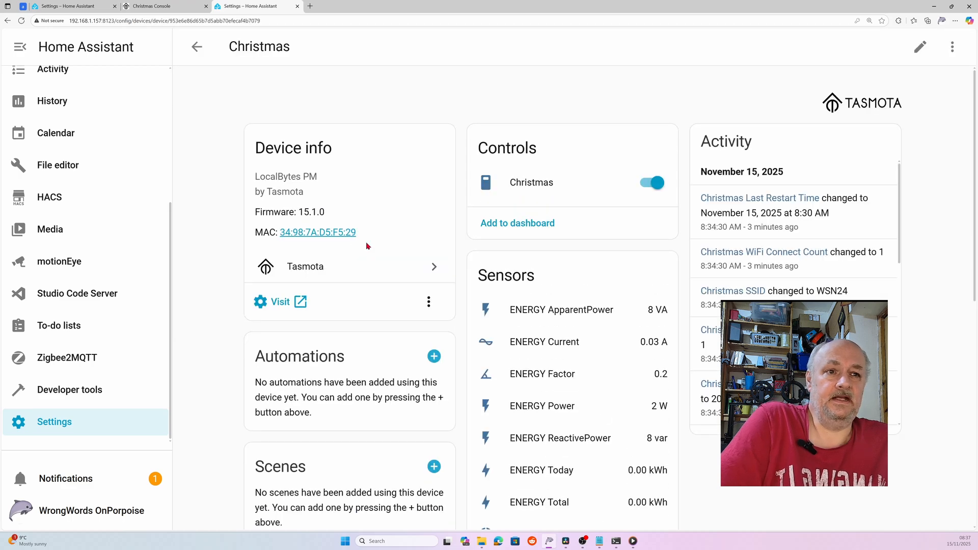
scroll(606, 247, down, 3)
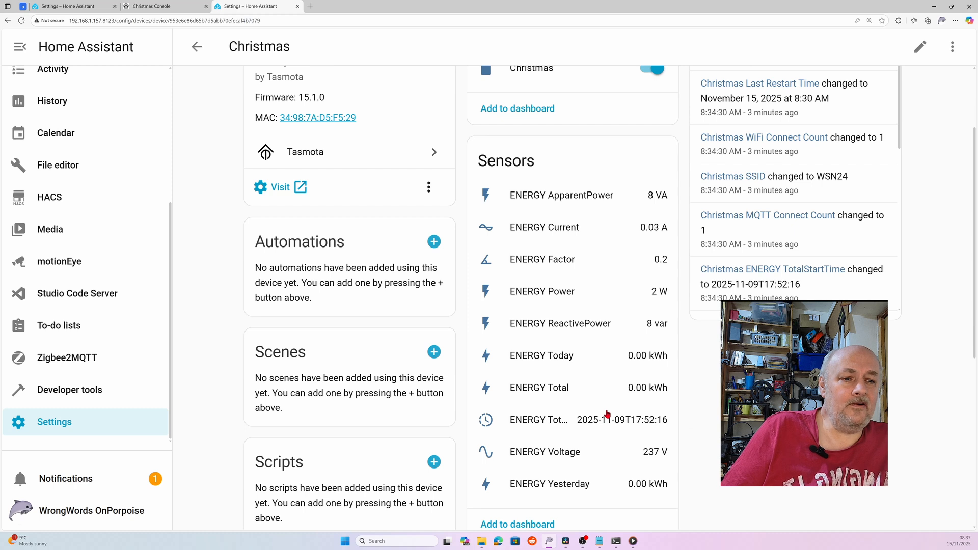
scroll(598, 380, down, 1)
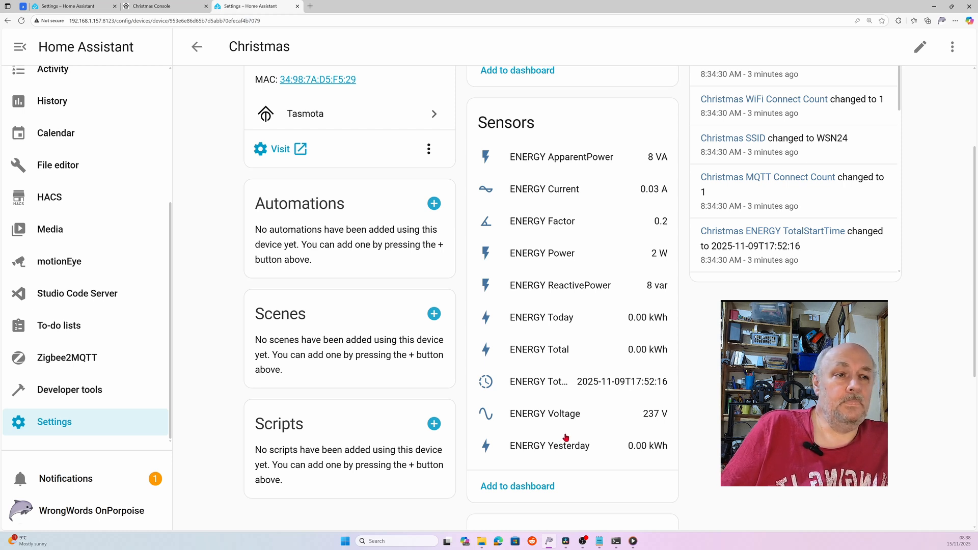
scroll(565, 437, up, 3)
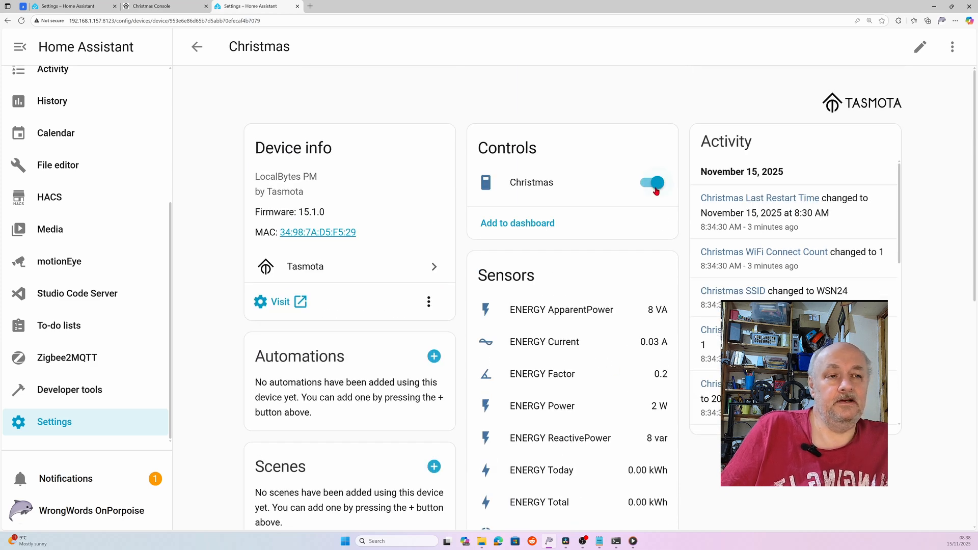
click(655, 190)
click(647, 189)
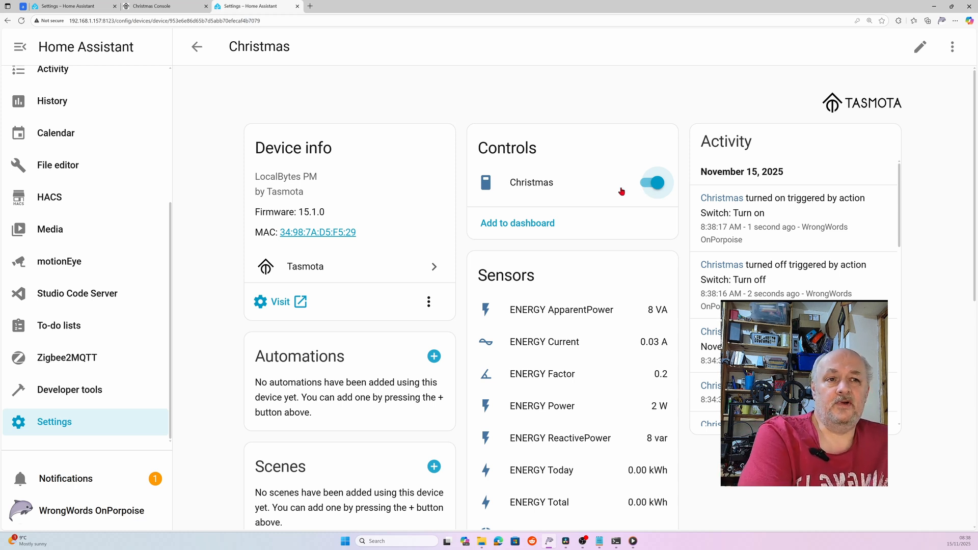
click(207, 58)
- Create a blank automation with a fixed-time trigger at 17:00 (5:00 PM)
click(65, 428)
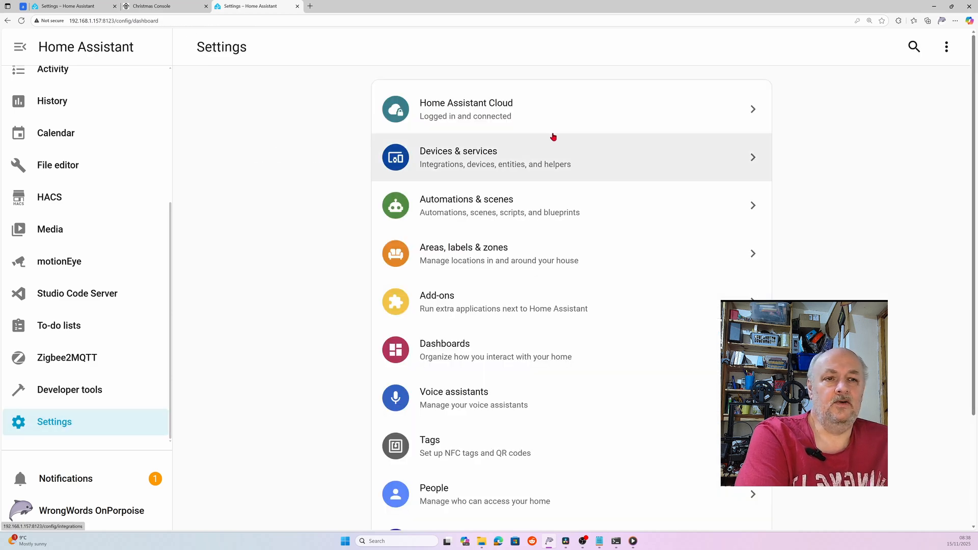
click(489, 219)
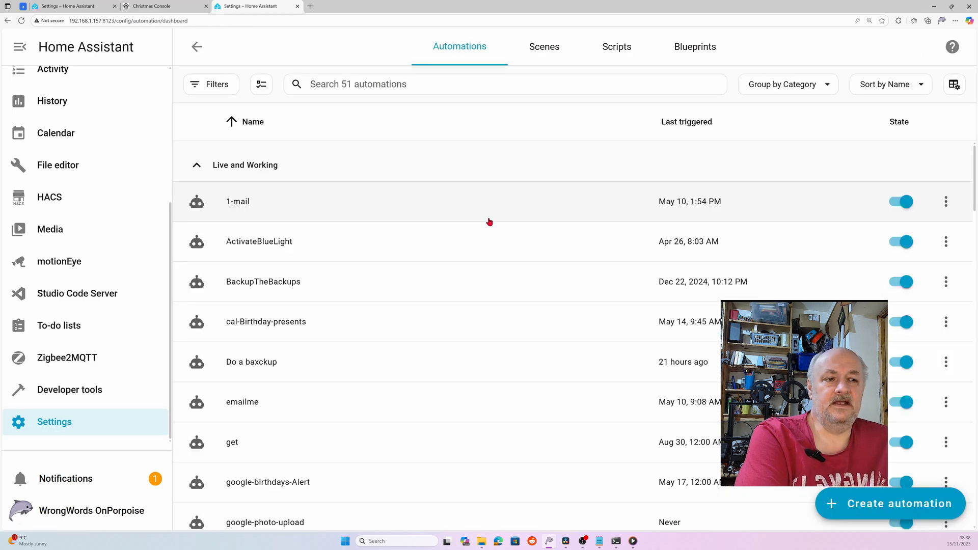
click(885, 511)
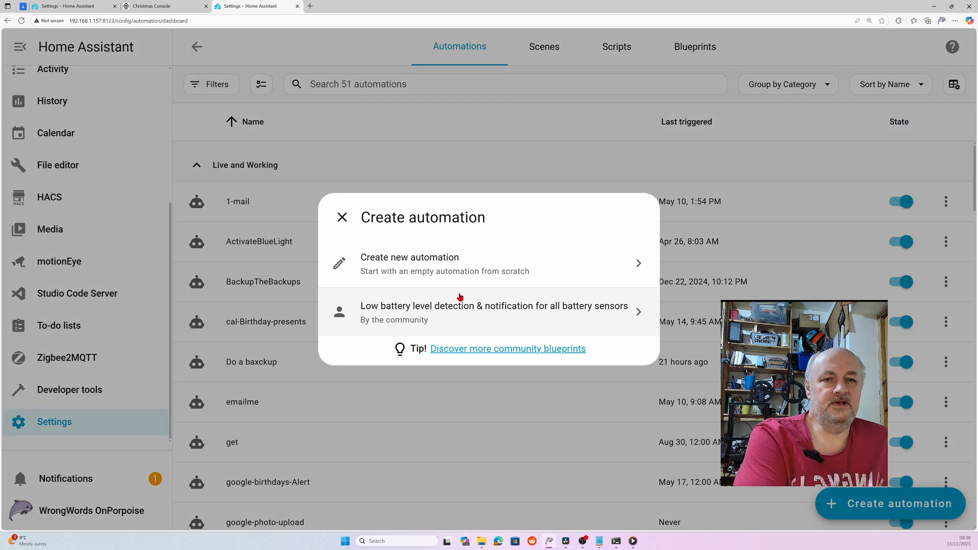
click(448, 267)
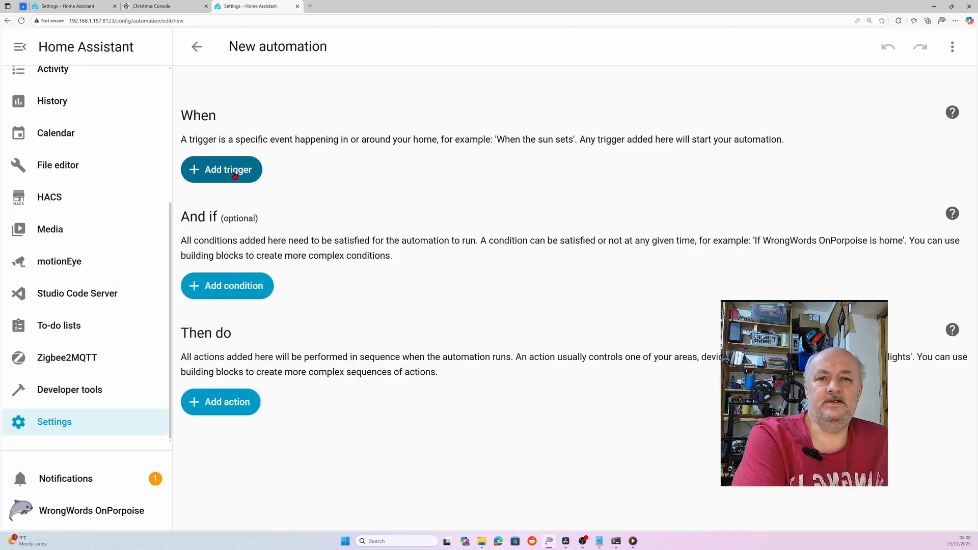
click(226, 172)
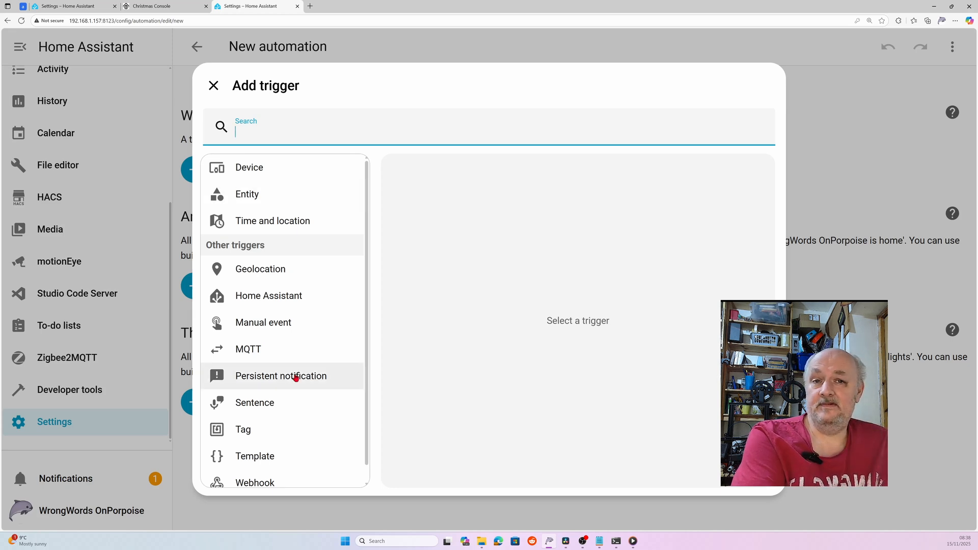
click(283, 224)
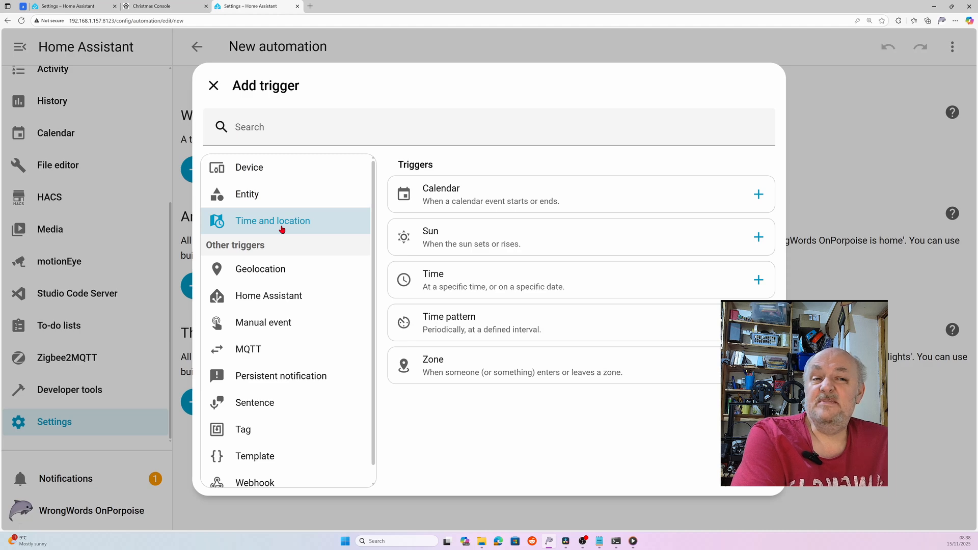
click(492, 291)
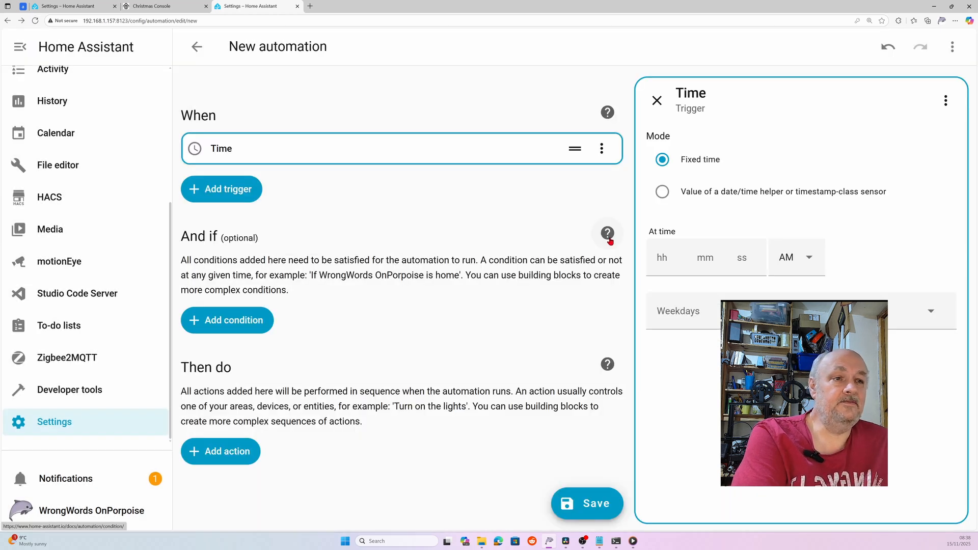
click(669, 262)
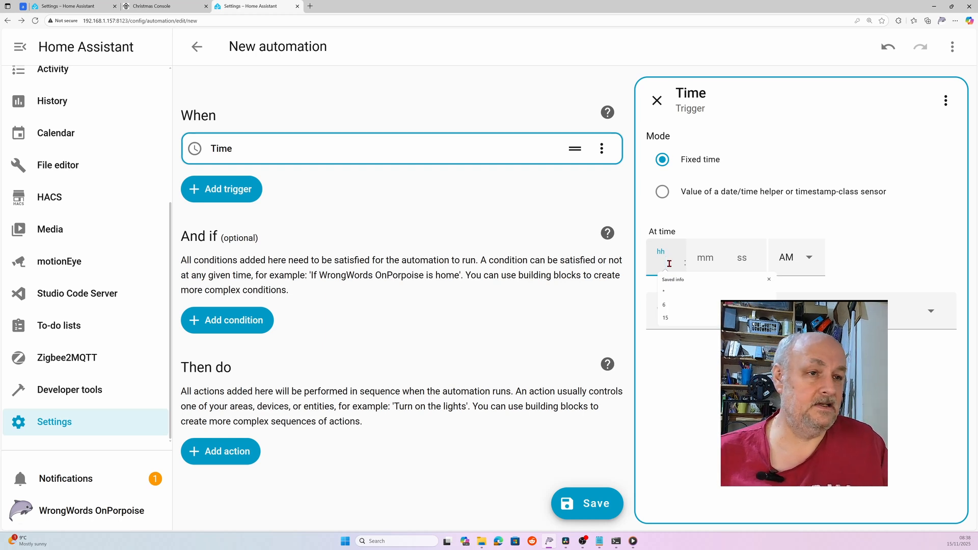
text(17)
click(712, 263)
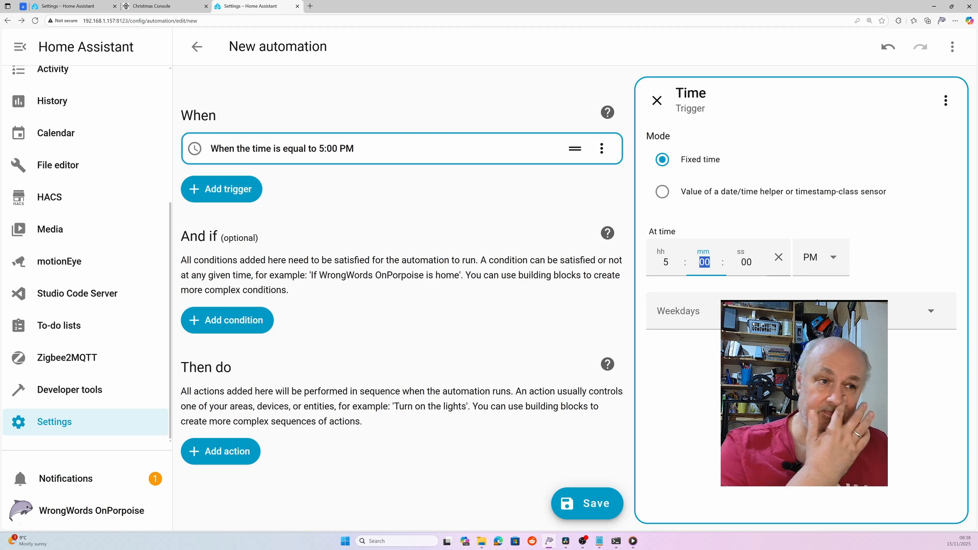
- Add Tuesday, Wednesday, Thursday, Friday and Saturday to the trigger's weekdays
click(794, 312)
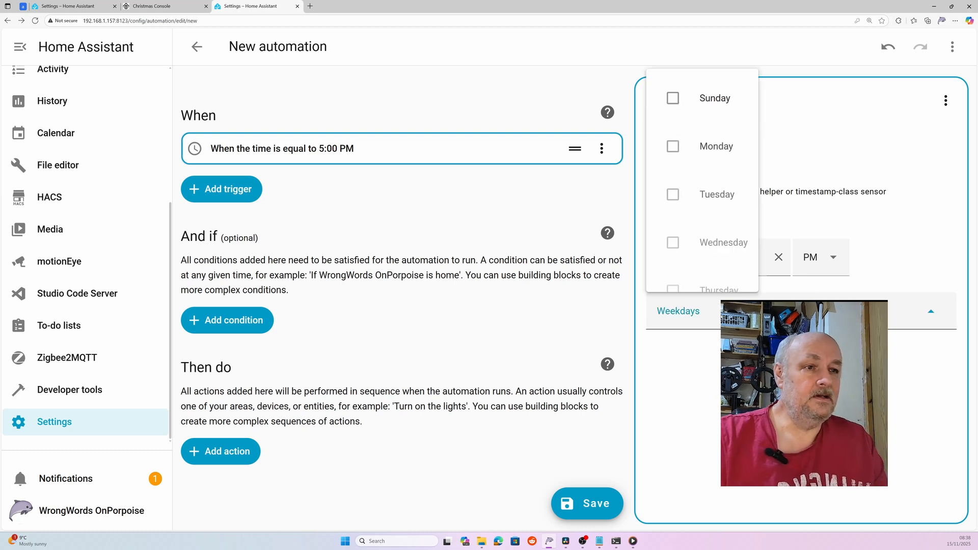
scroll(704, 255, down, 3)
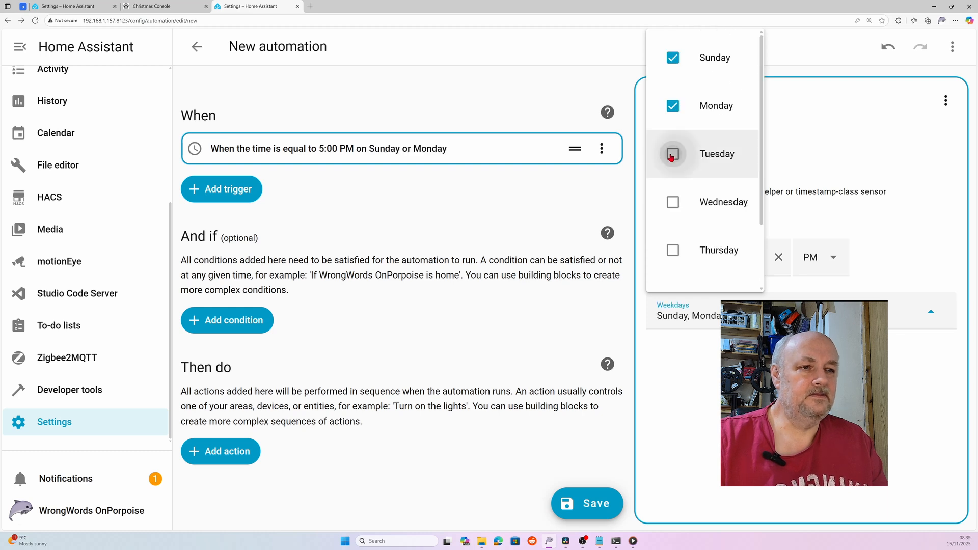
click(671, 157)
click(703, 203)
click(729, 248)
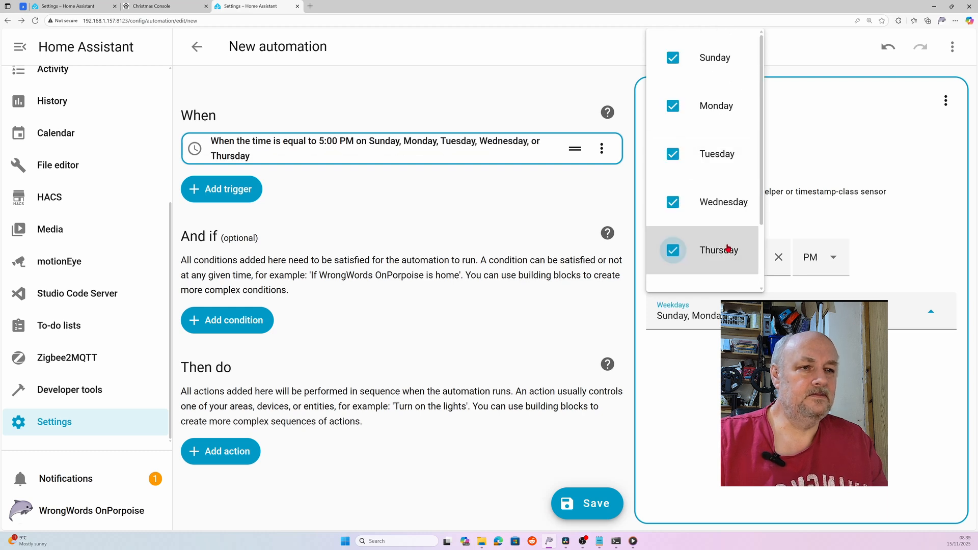
scroll(713, 244, down, 2)
click(672, 215)
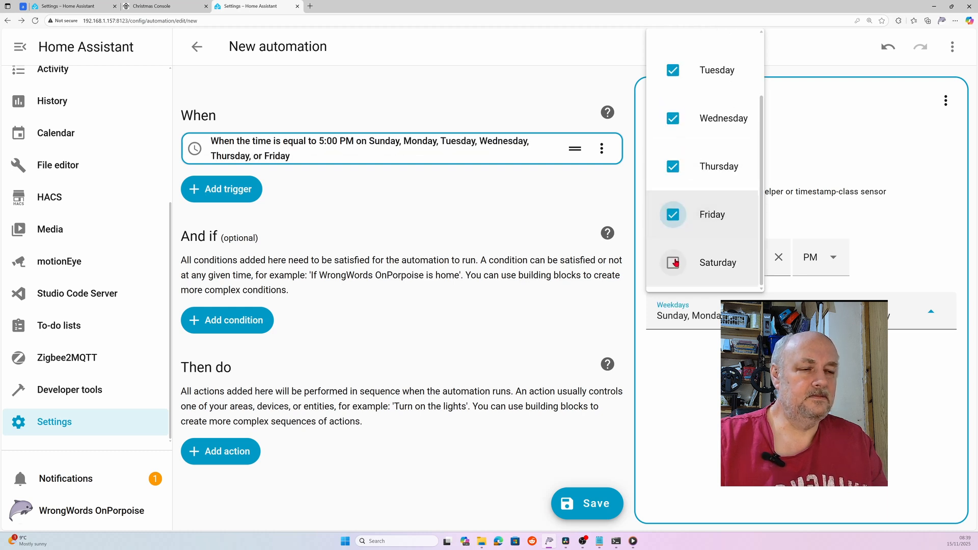
click(674, 262)
click(325, 231)
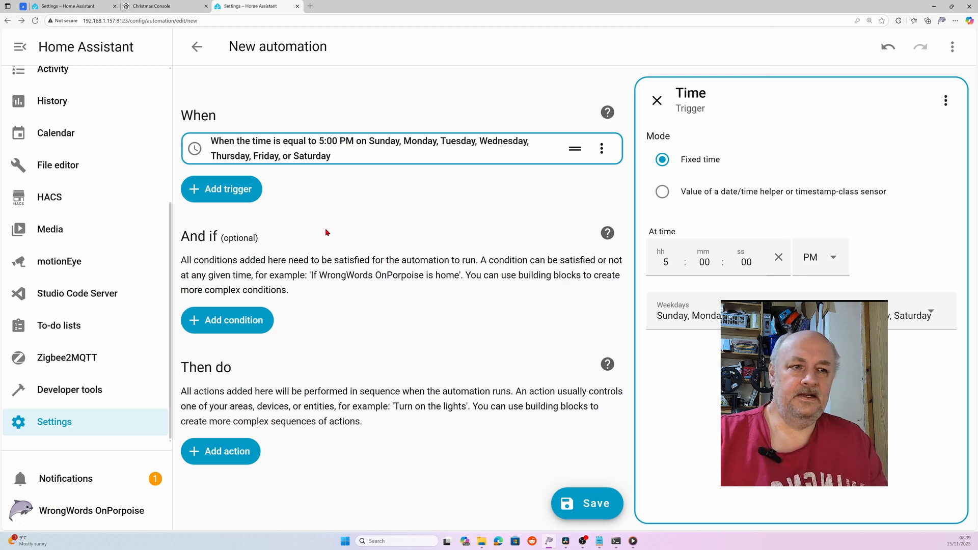
- Add a switch Turn on action targeting the Christmas switch and save the automation
click(220, 451)
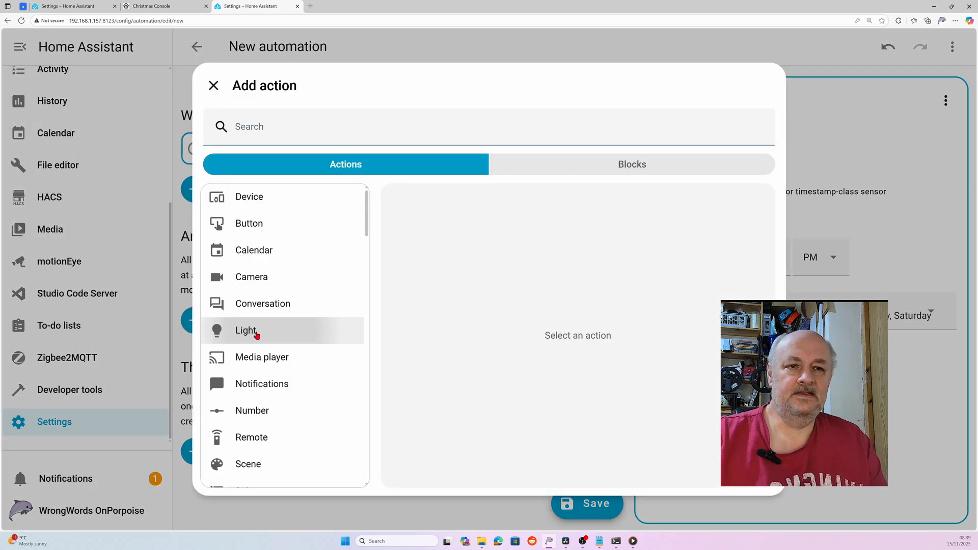
click(256, 334)
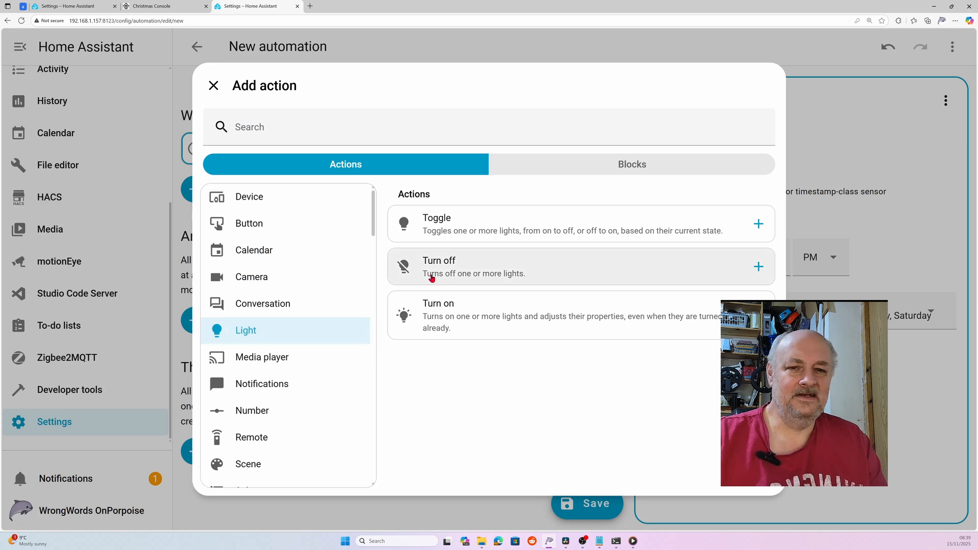
scroll(285, 334, down, 3)
scroll(265, 408, up, 1)
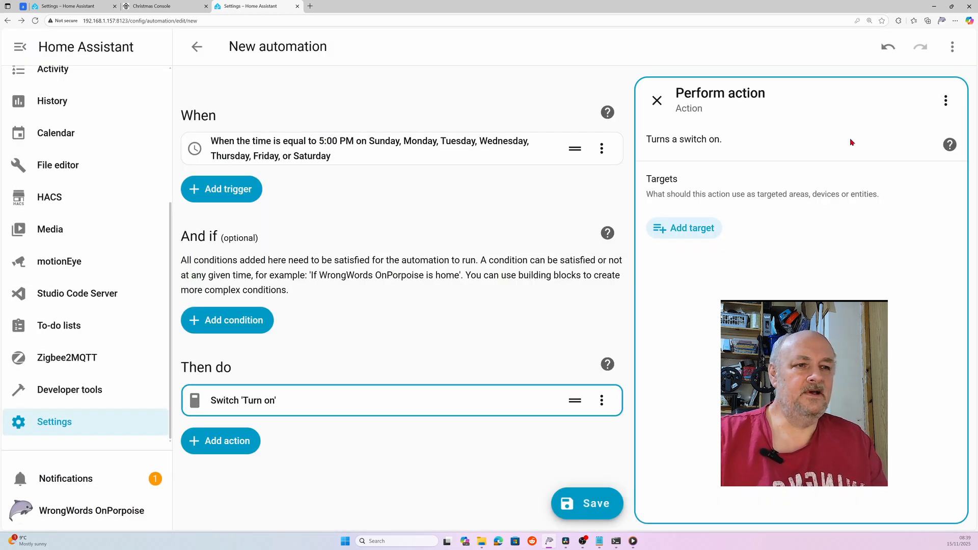
click(683, 228)
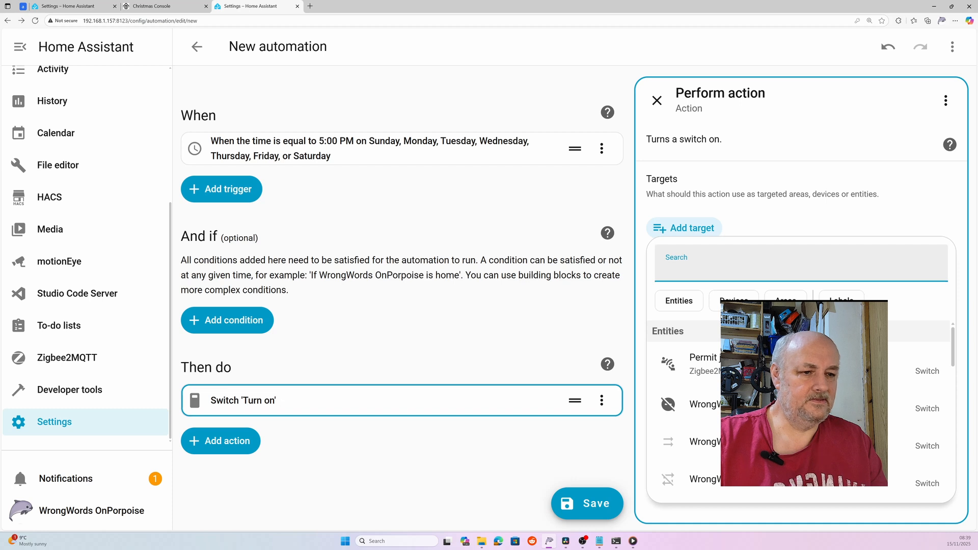
scroll(799, 415, down, 3)
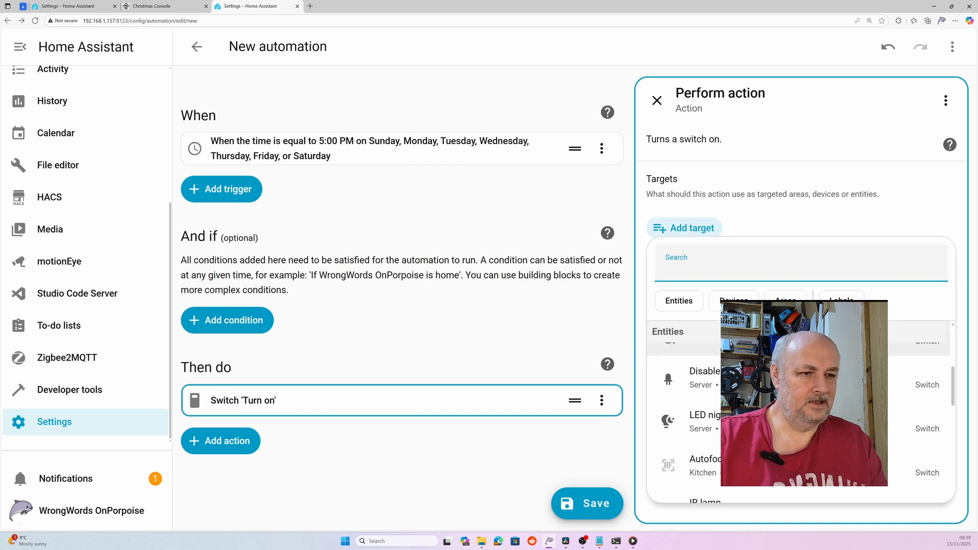
click(718, 424)
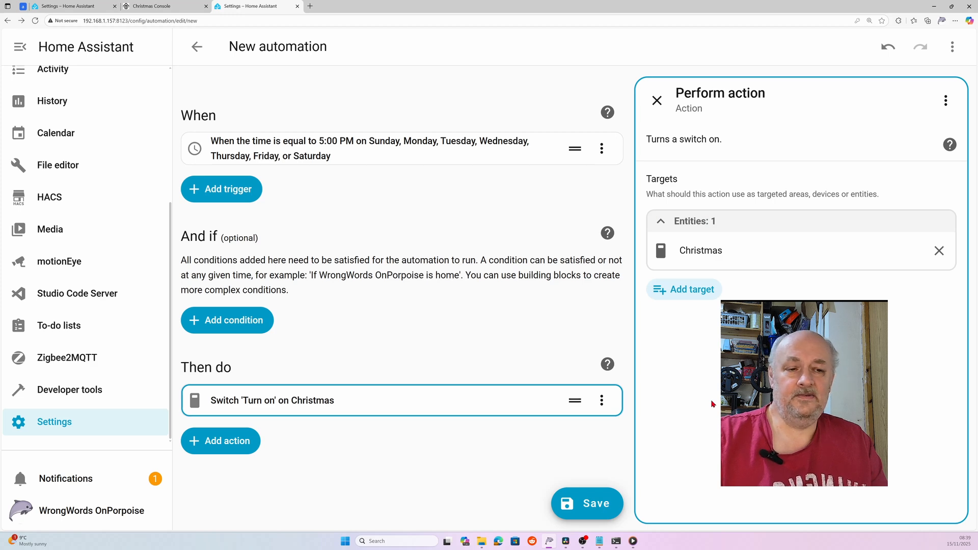
click(586, 503)
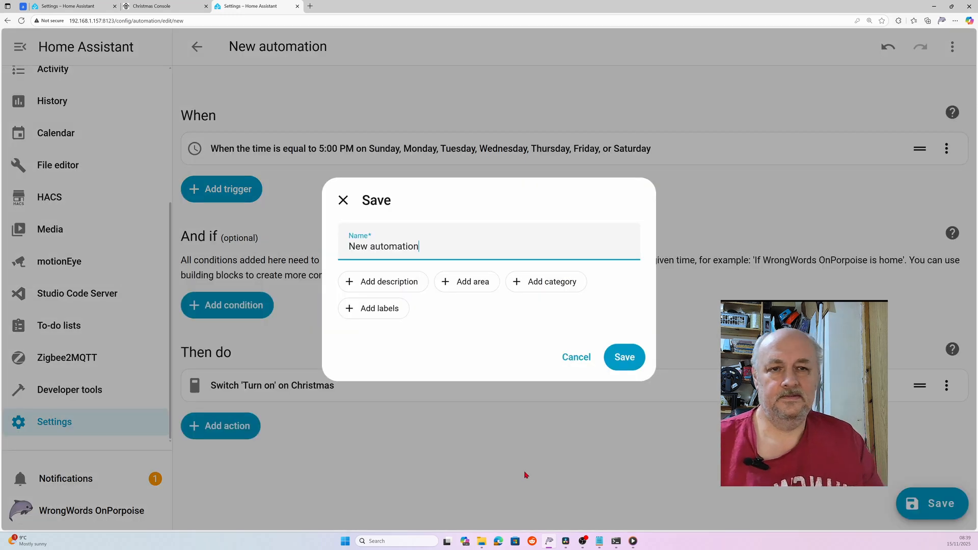
- Replace the automation's default name with 'Switch On Christmas'
triple_click(350, 249)
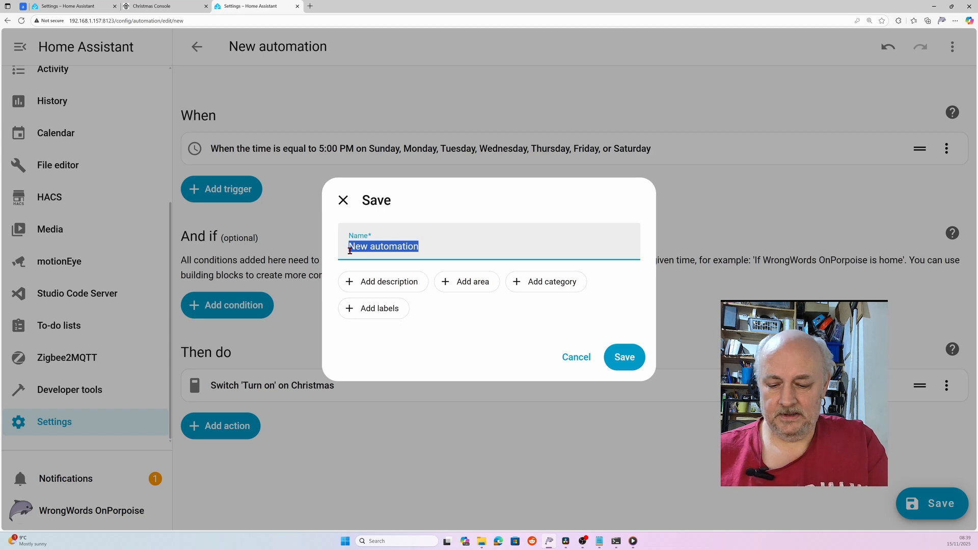
text(Switch)
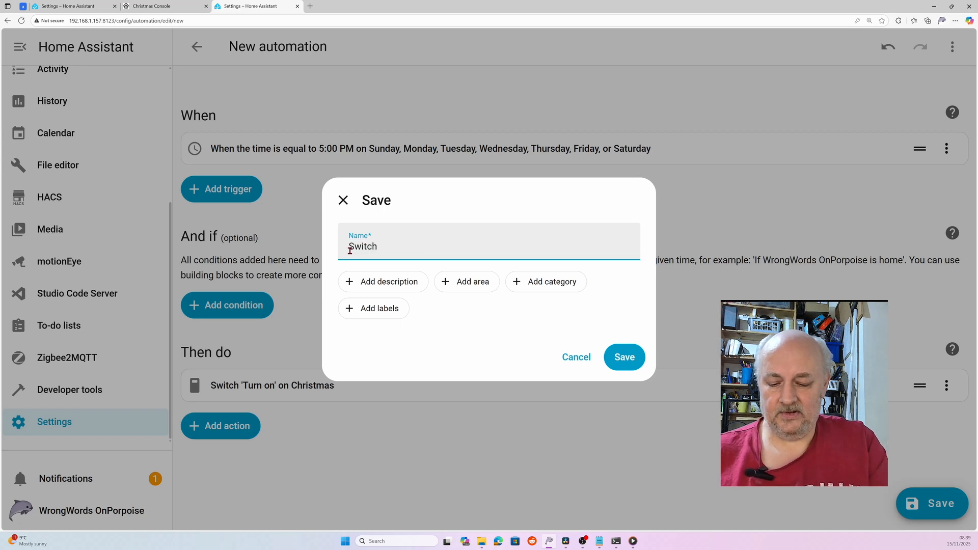
text( On Christmas)
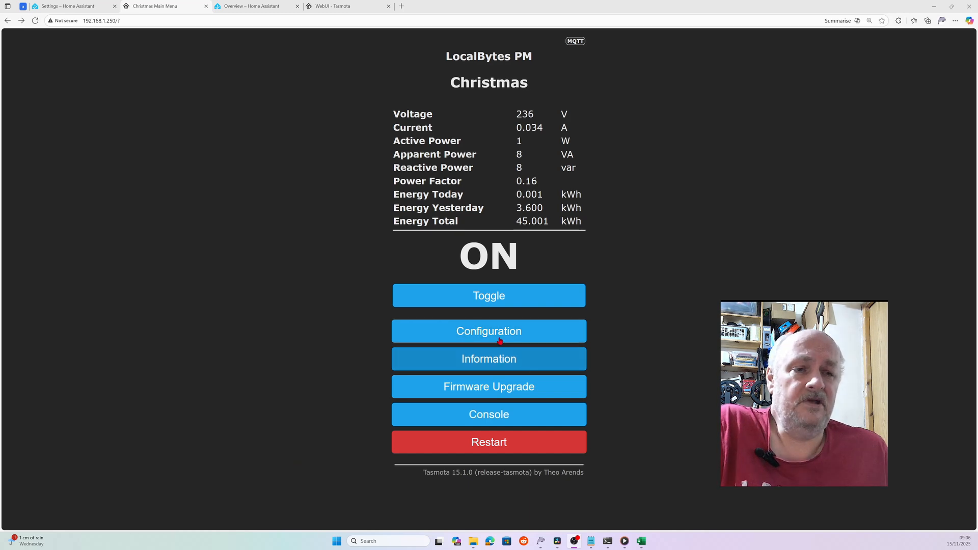
click(488, 334)
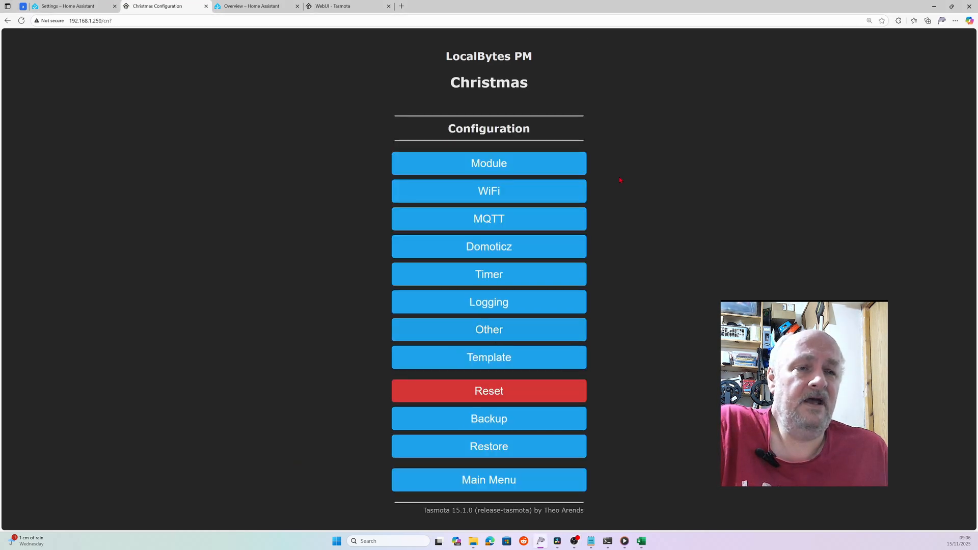
click(476, 194)
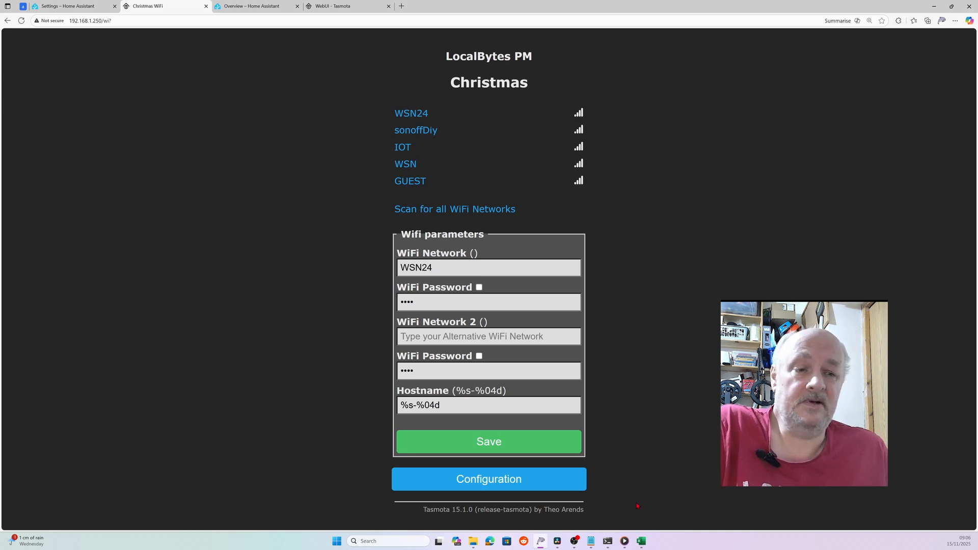
click(497, 476)
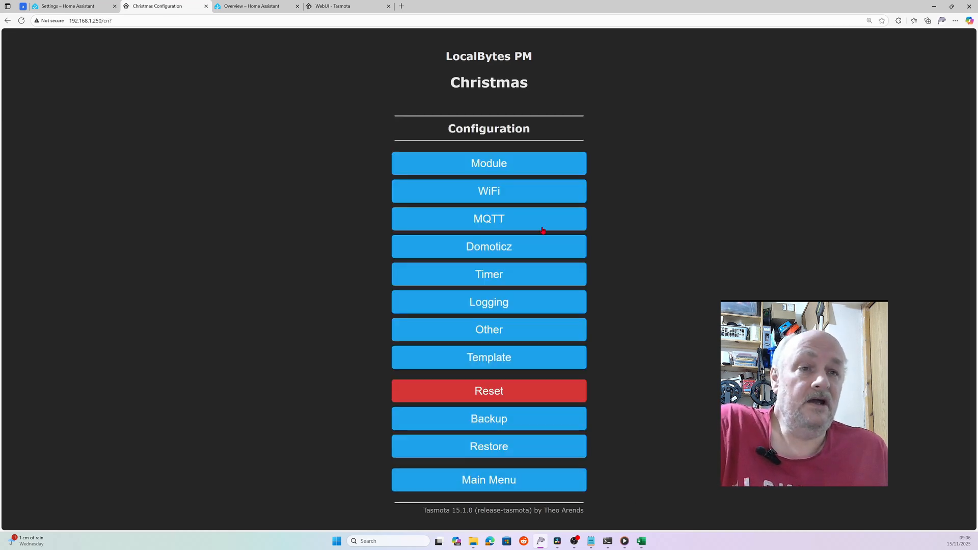
click(483, 218)
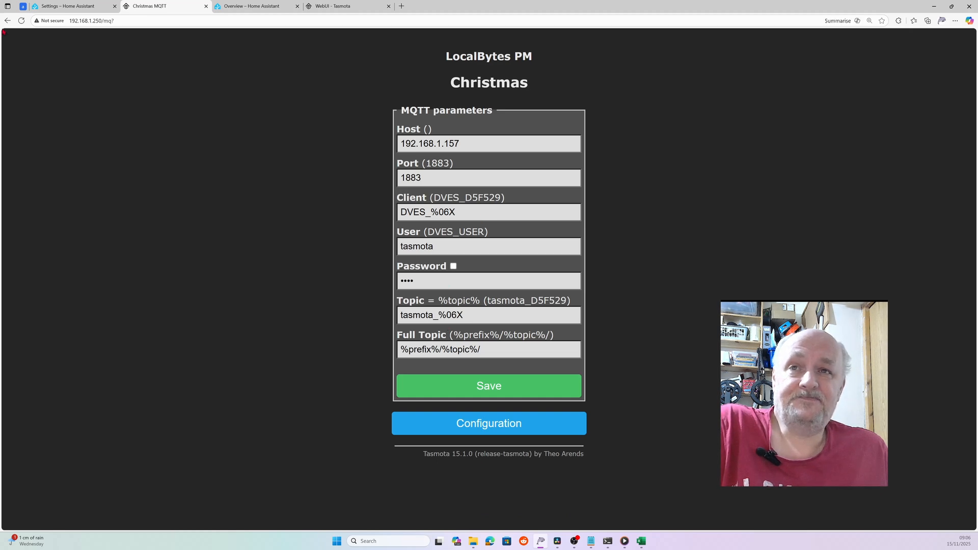
click(484, 423)
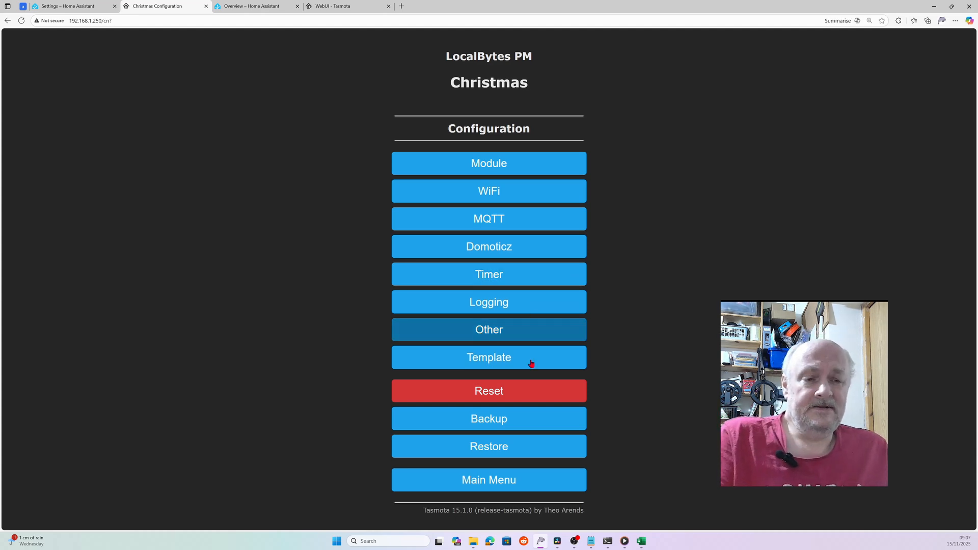
click(478, 481)
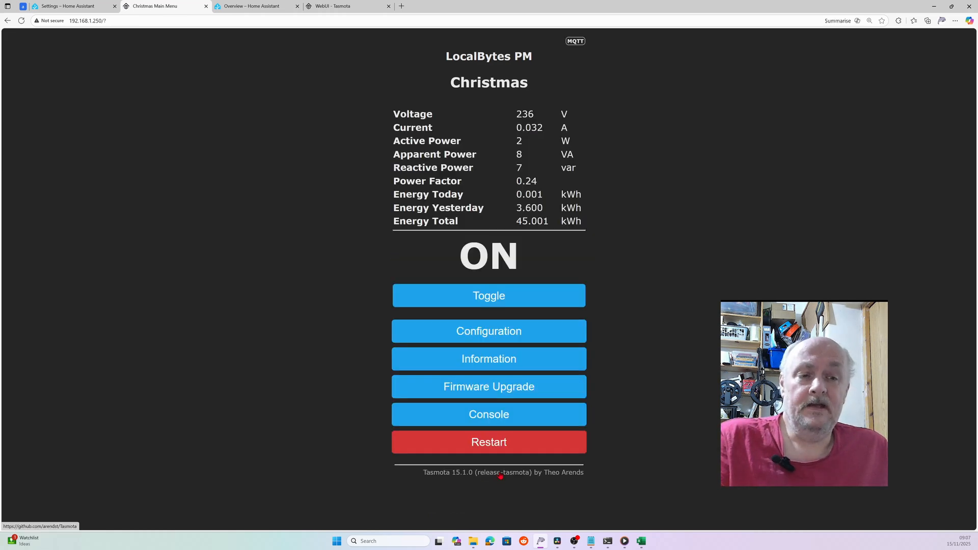
- Send 'restart 1' from the Christmas plug's Tasmota console to reboot it
click(460, 407)
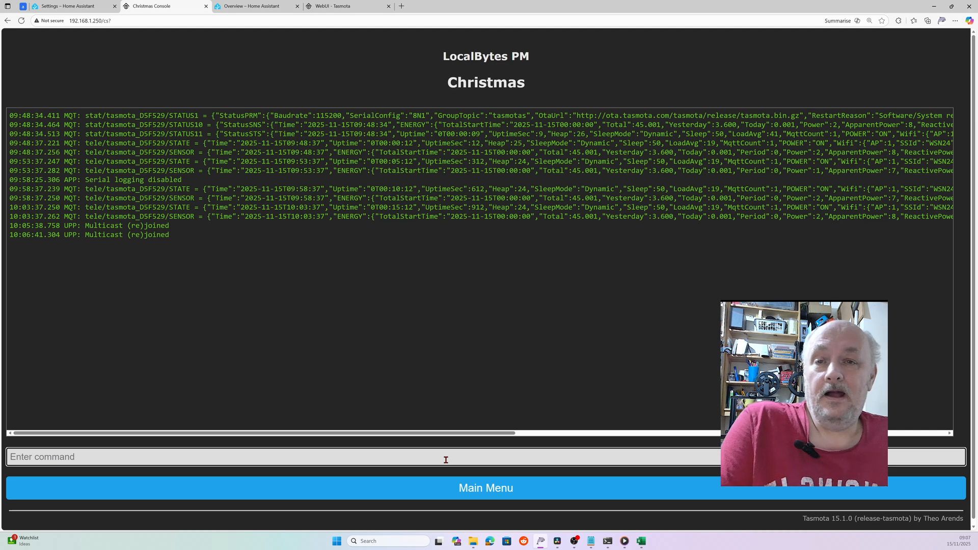
click(446, 460)
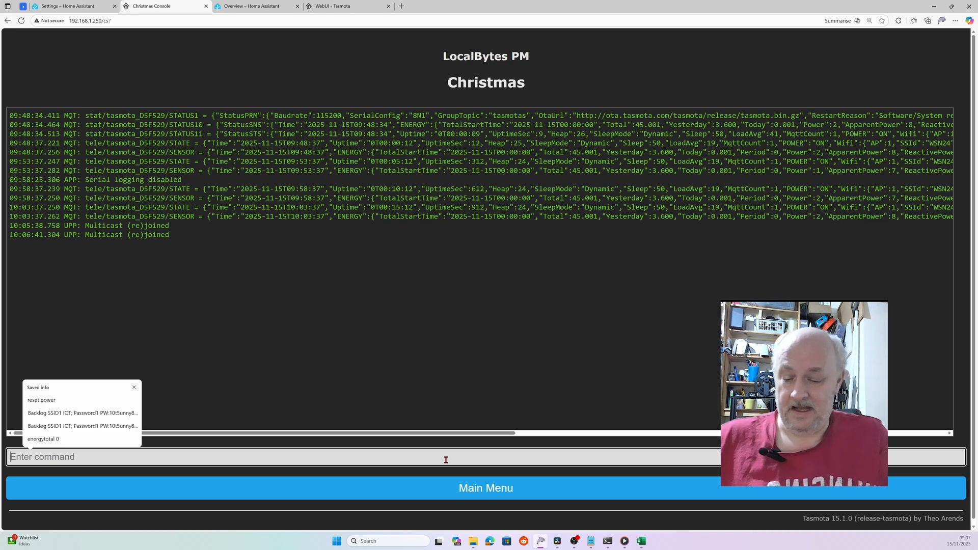
text(restart)
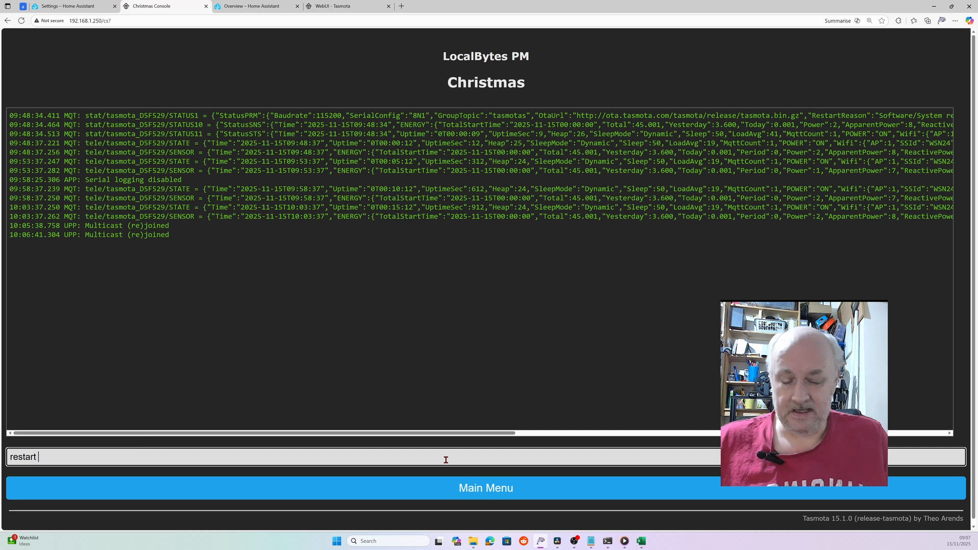
text( 1)
key(Return)
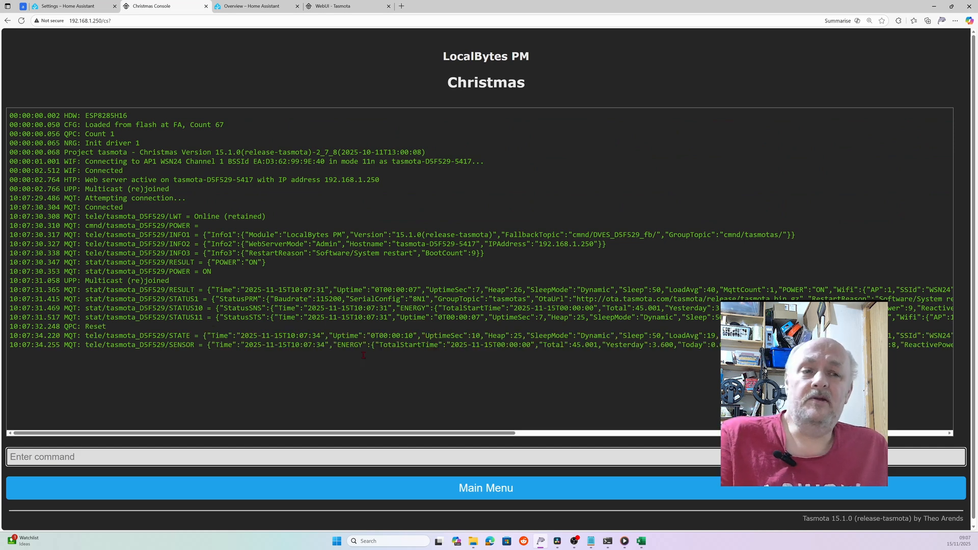
- Switch to tasmota.xlsx and zoom the Configure Tasmota sheet to 75%
click(641, 540)
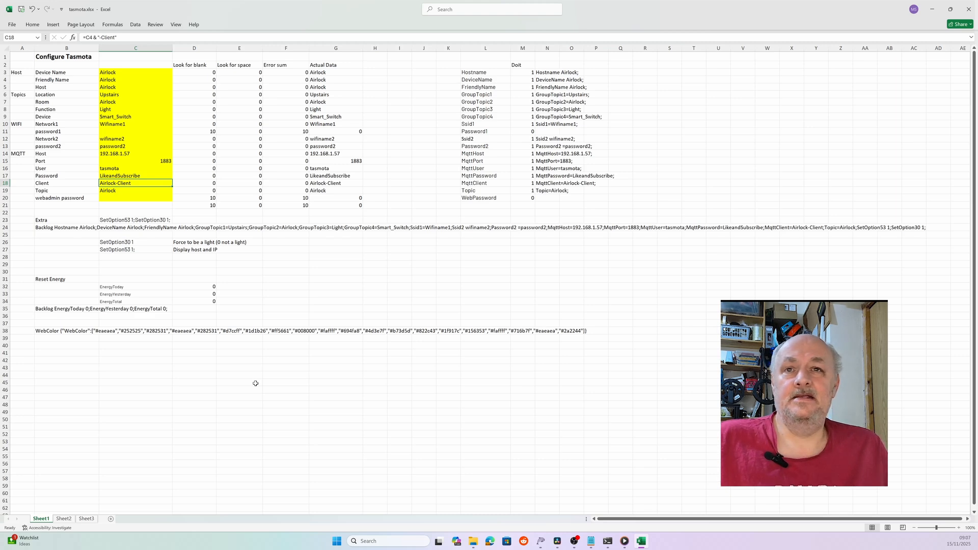
click(176, 25)
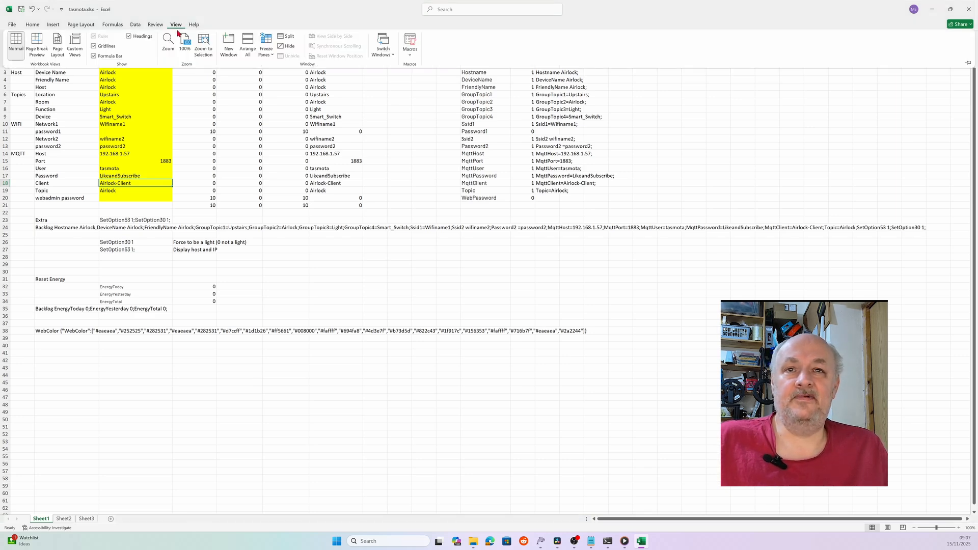
click(168, 41)
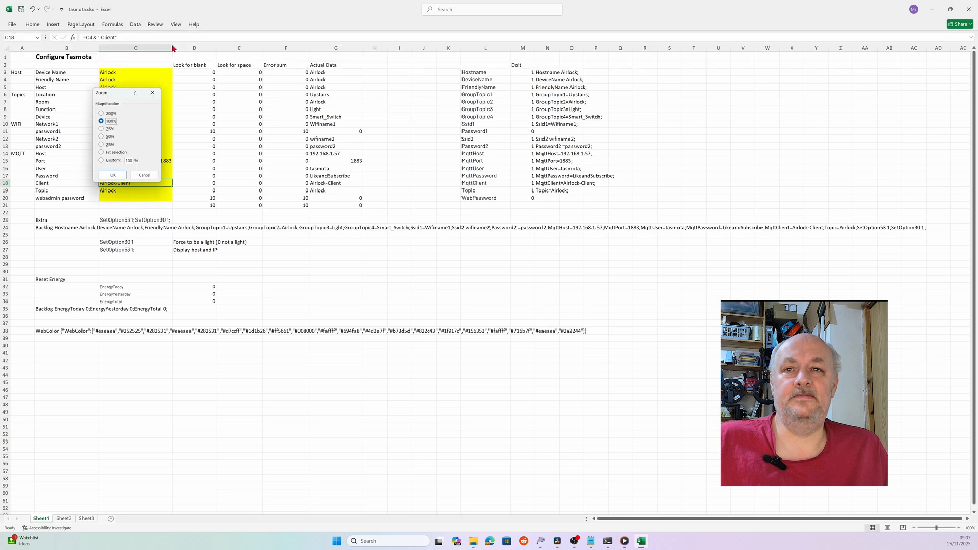
click(102, 129)
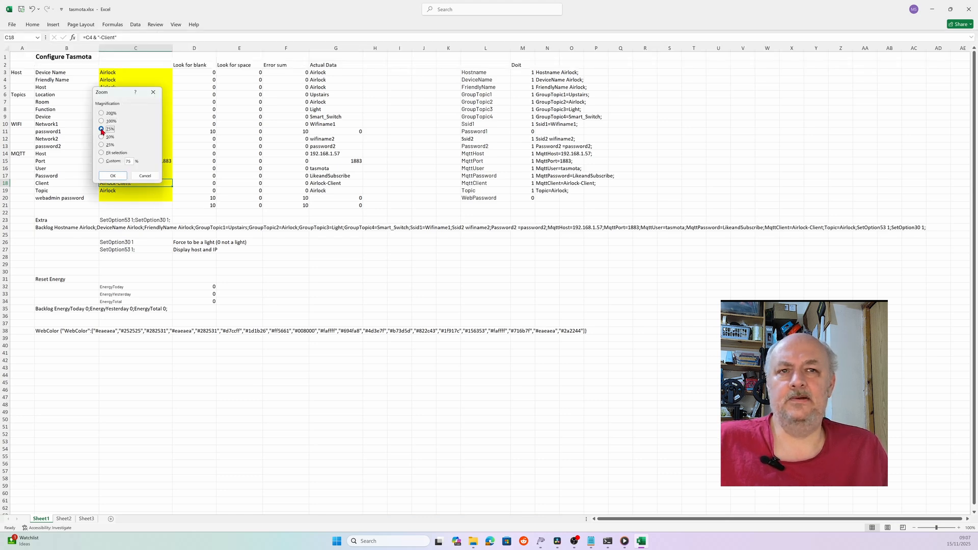
key(Return)
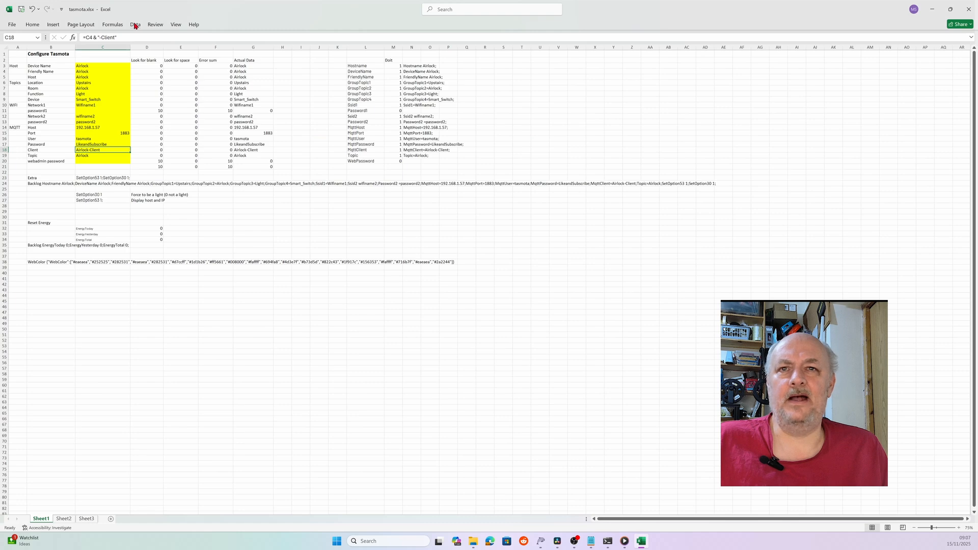
- Reset the sheet to 100% zoom, then magnify it to 200%
click(175, 24)
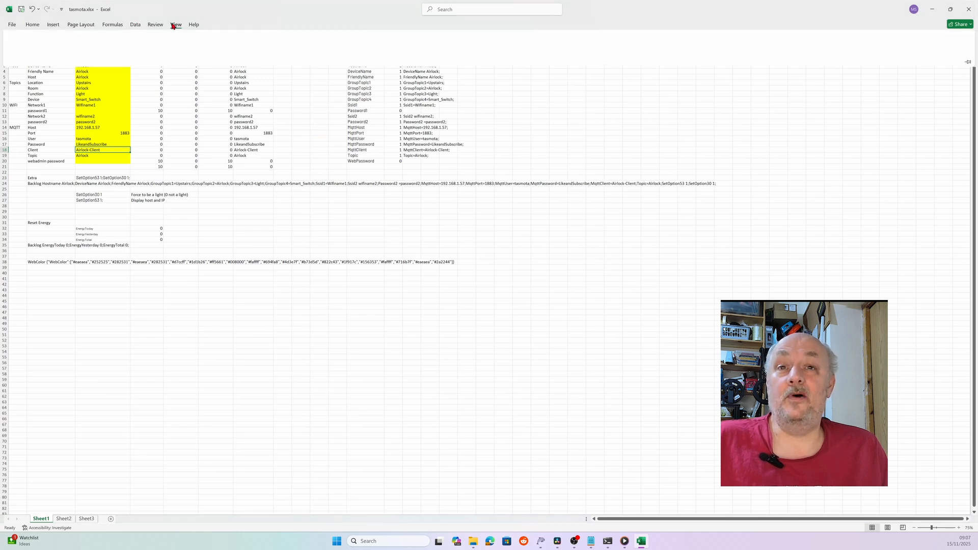
click(185, 45)
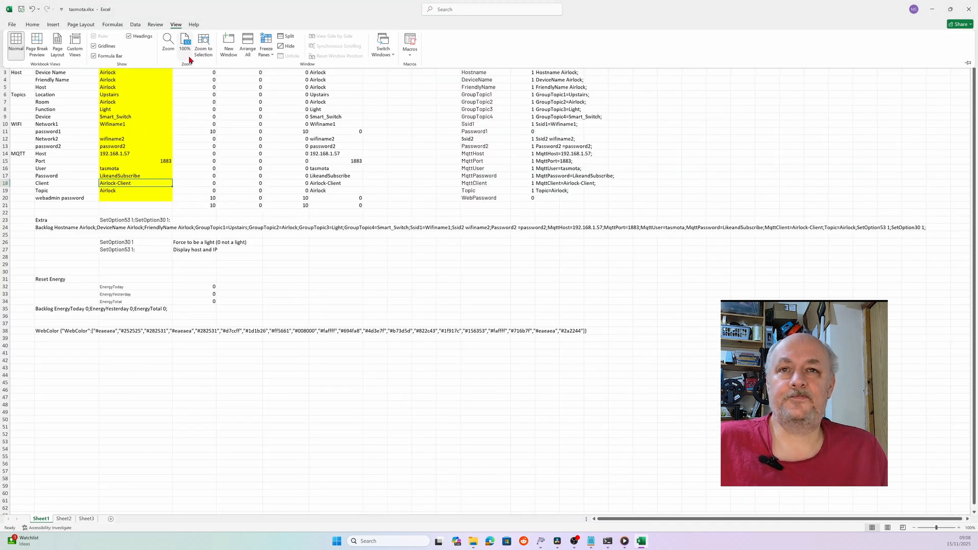
click(168, 42)
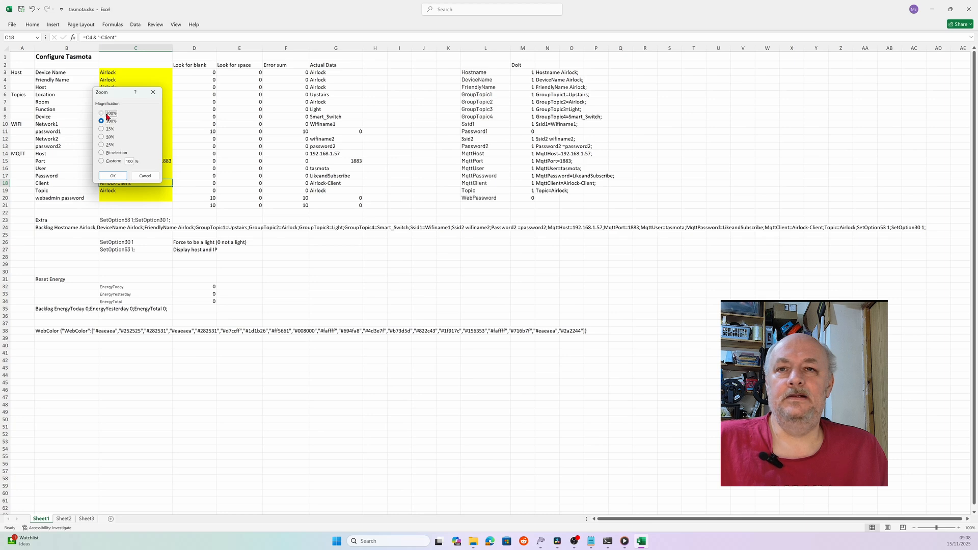
click(109, 113)
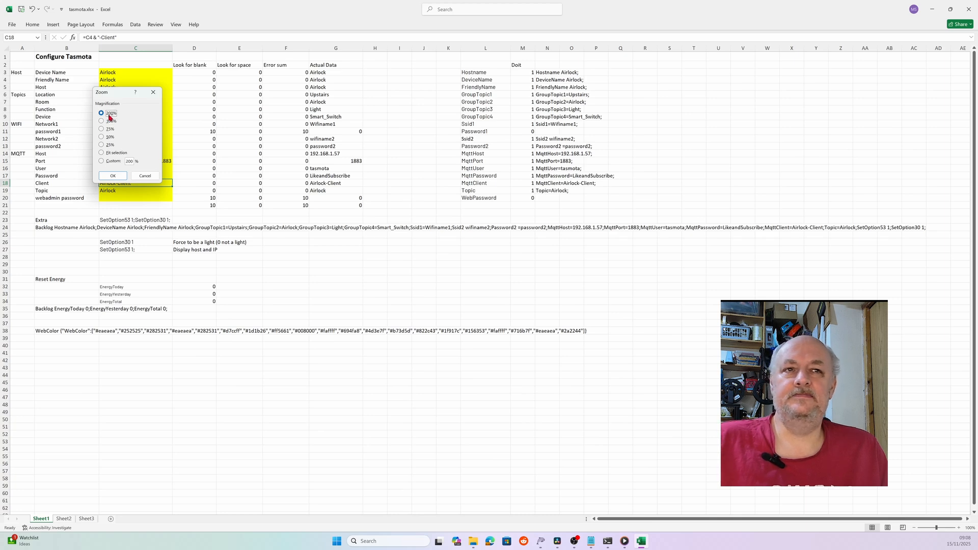
key(Return)
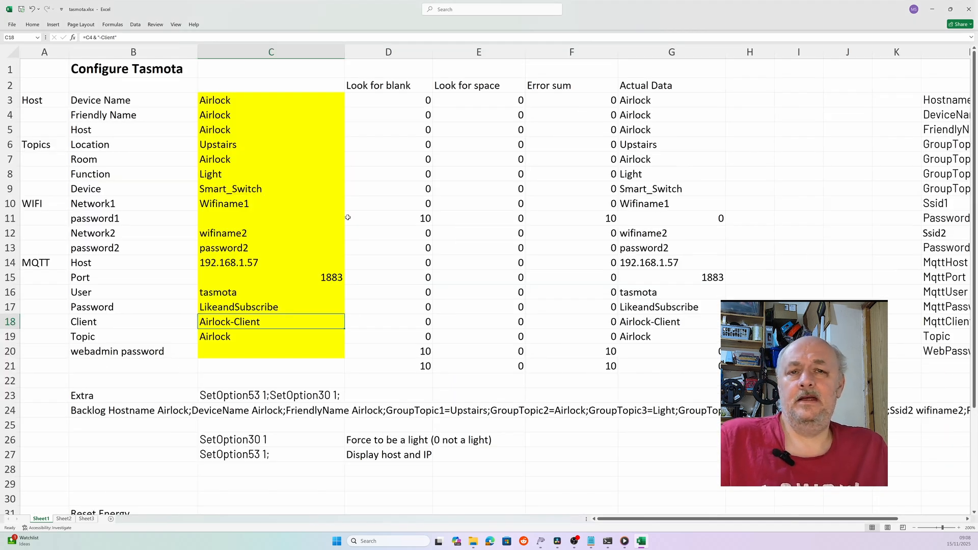
- Review the Device Name value in C3 and the empty webadmin password cell C20
click(240, 108)
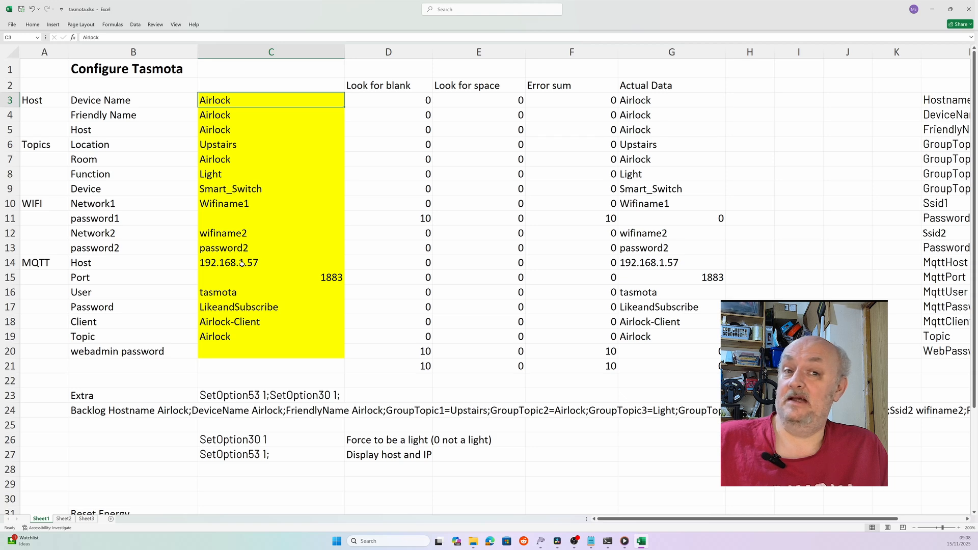
scroll(242, 263, down, 3)
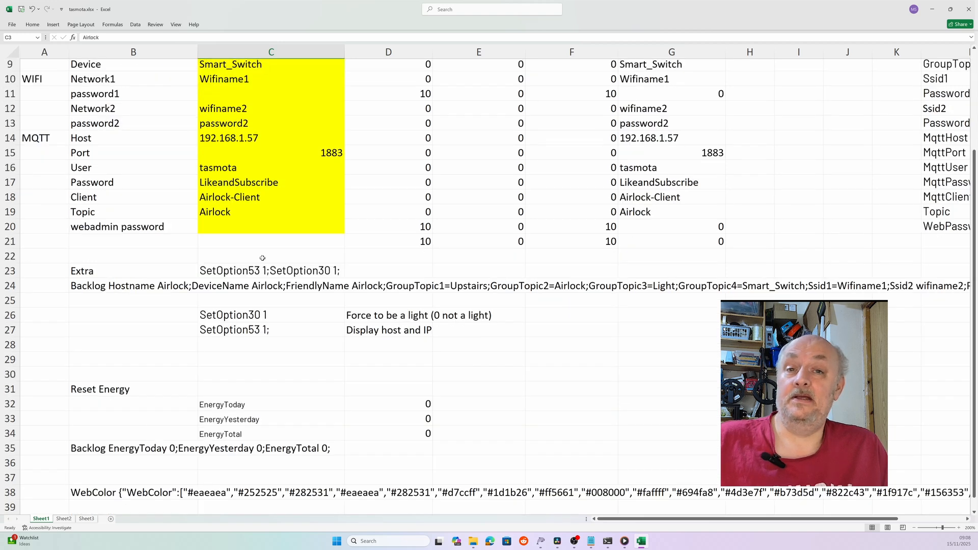
scroll(262, 259, up, 1)
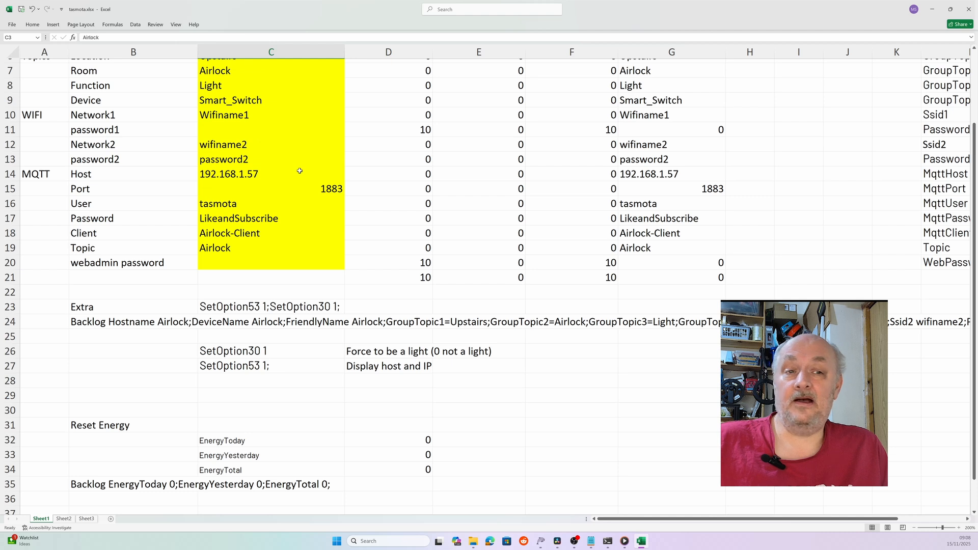
click(232, 266)
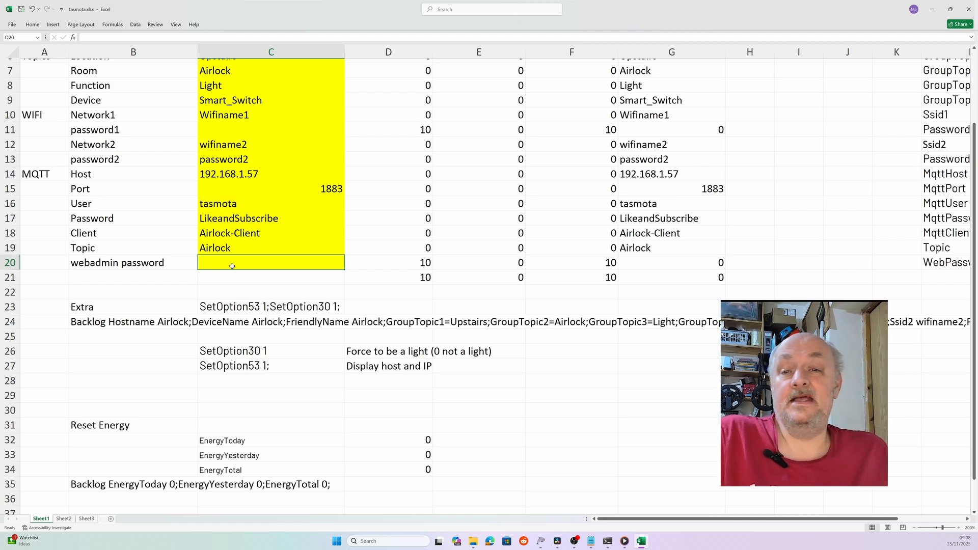
- Copy the assembled Backlog command from cell B24
click(99, 323)
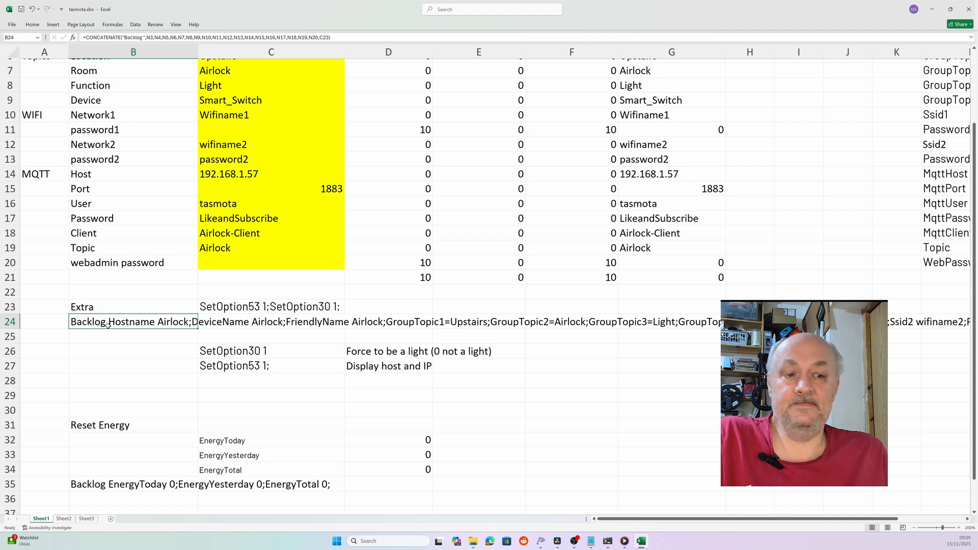
key(ctrl+c)
click(591, 541)
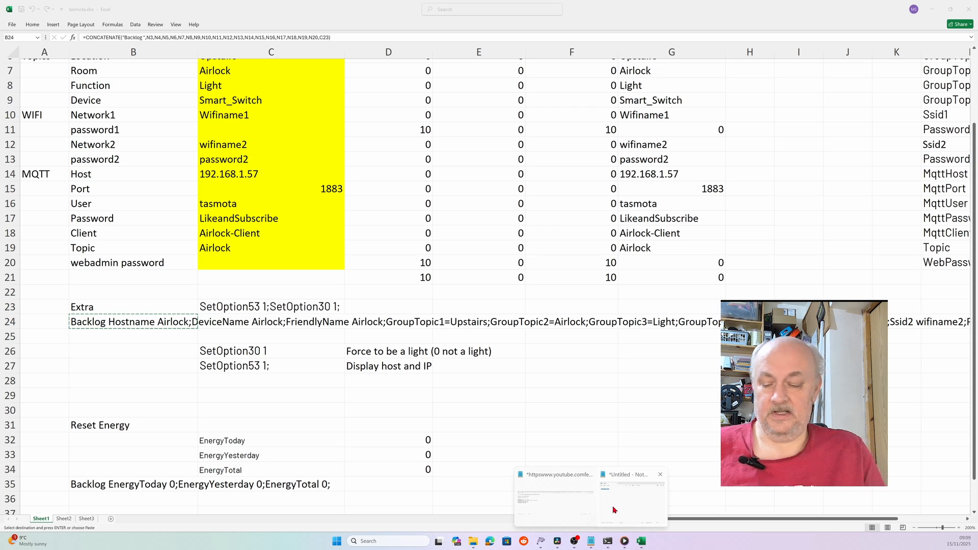
- Paste the Backlog command into the Untitled Notepad note and recopy it as plain text
click(614, 509)
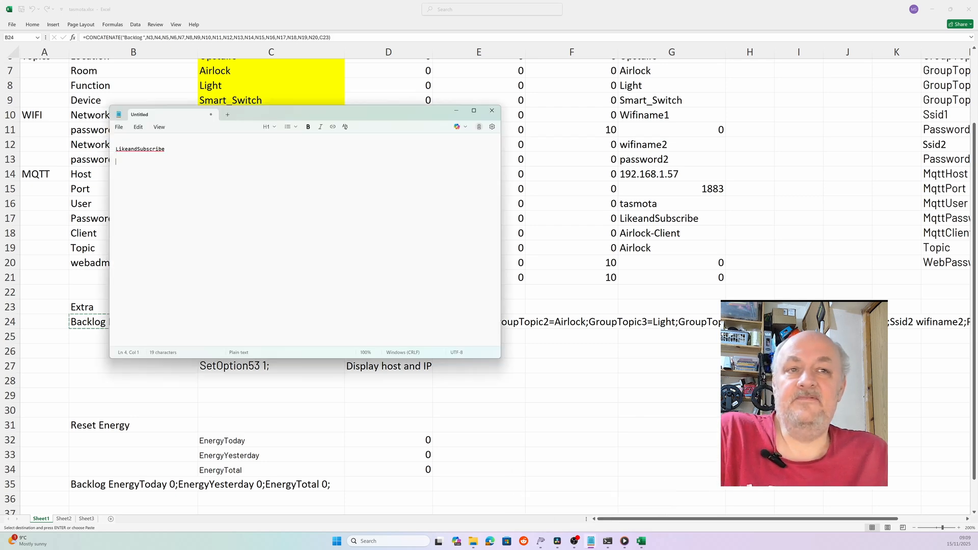
key(ctrl+v)
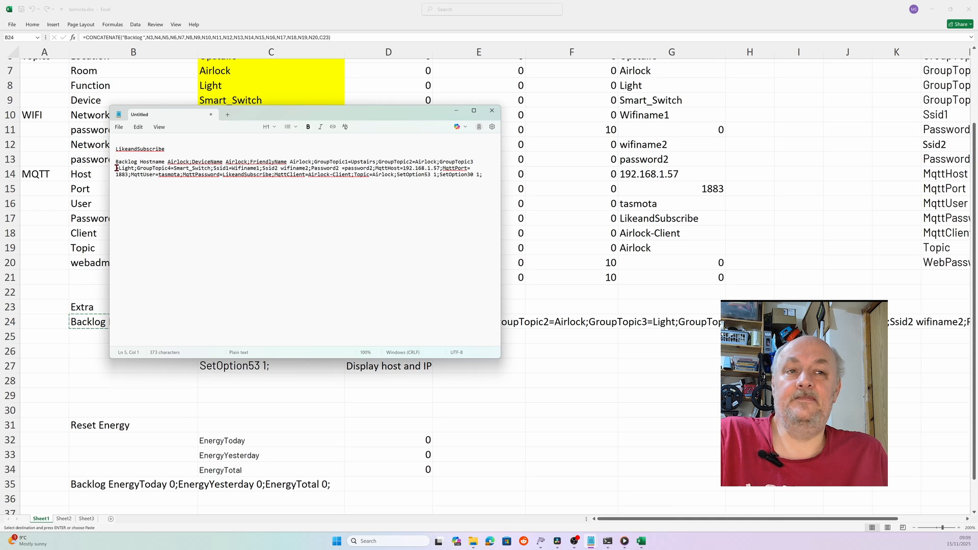
triple_click(116, 168)
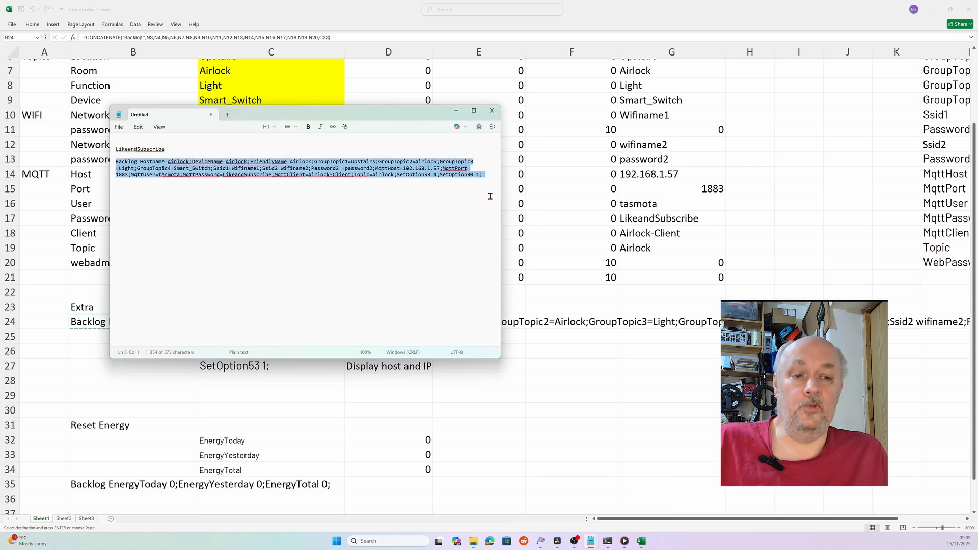
key(ctrl+c)
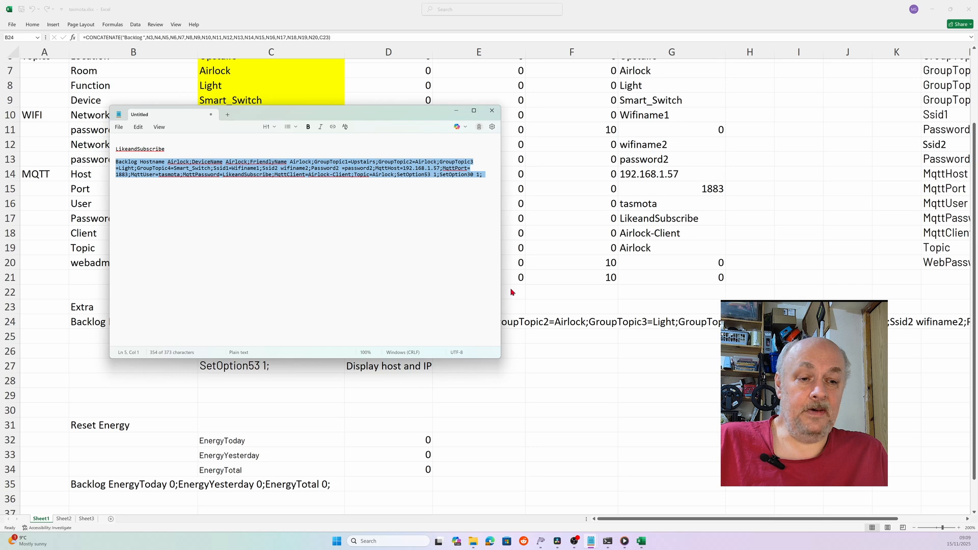
click(540, 542)
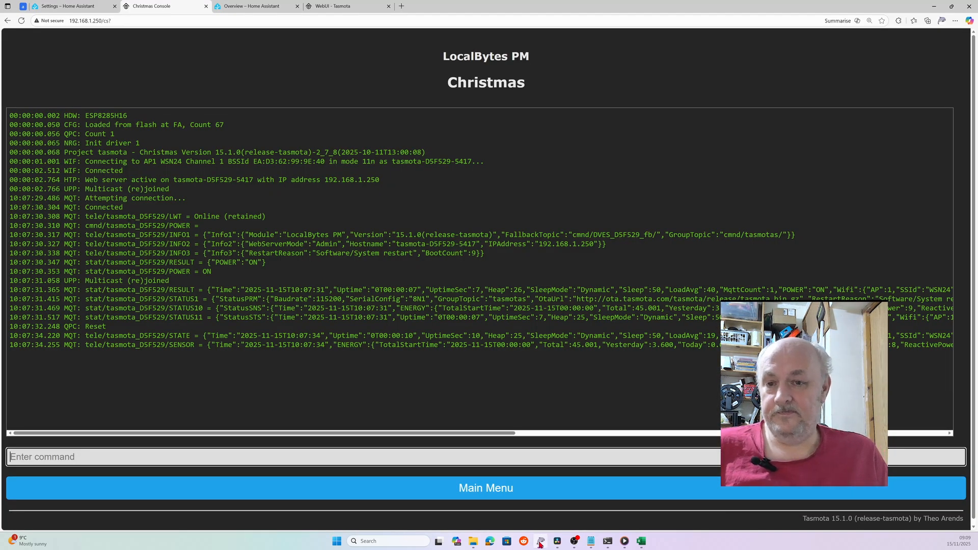
- Paste the Backlog configuration command into the Tasmota console, trim its trailing semicolon, then delete it unsent
click(100, 458)
key(ctrl+v)
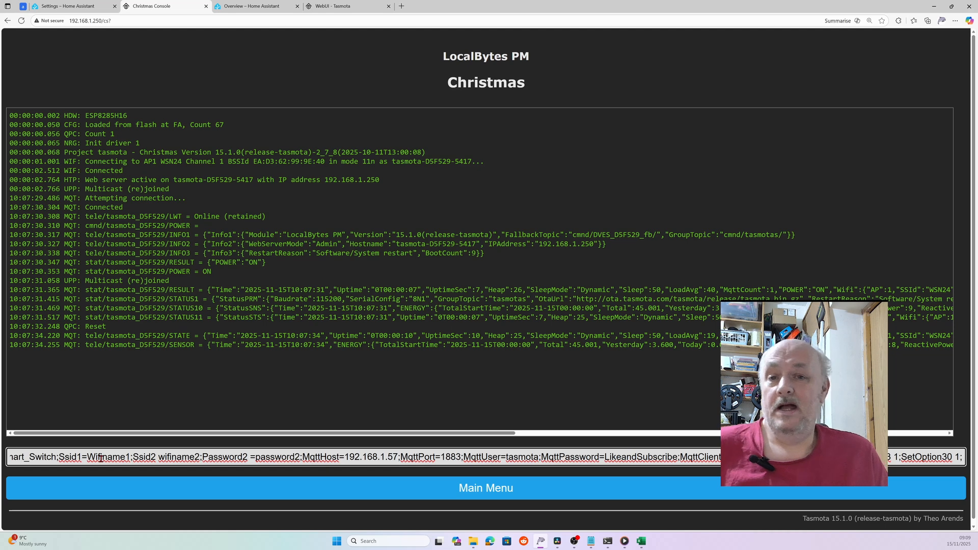
key(BackSpace)
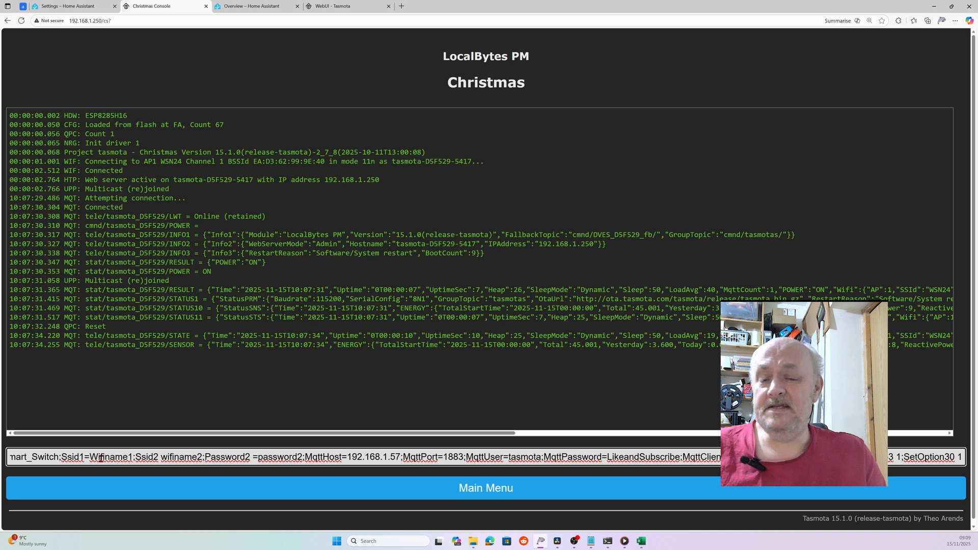
key(Home)
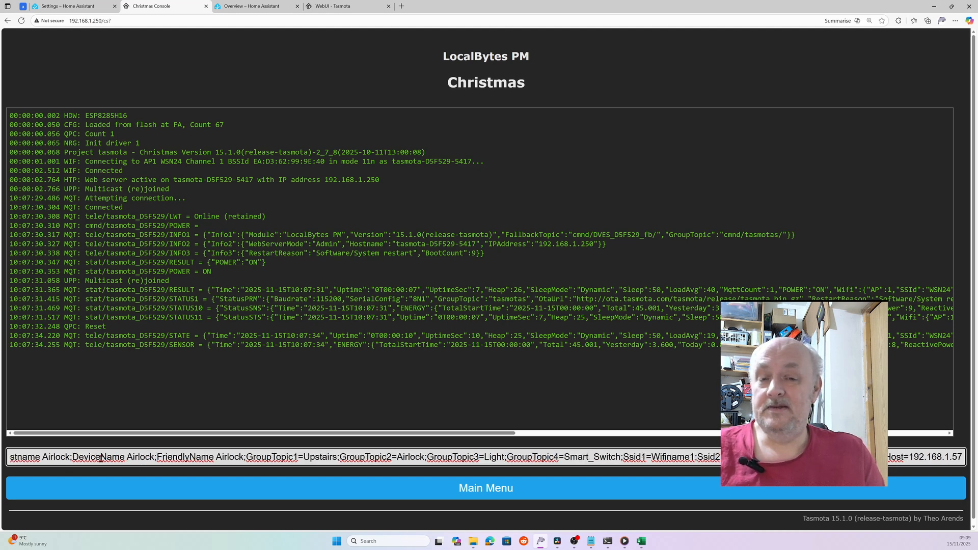
key(BackSpace)
key(BackSpace)
key(BackSpace)
key(BackSpace)
key(BackSpace)
key(BackSpace)
key(BackSpace)
key(BackSpace)
key(BackSpace)
key(BackSpace)
key(BackSpace)
key(BackSpace)
key(BackSpace)
key(BackSpace)
key(BackSpace)
key(BackSpace)
key(BackSpace)
key(BackSpace)
key(BackSpace)
key(BackSpace)
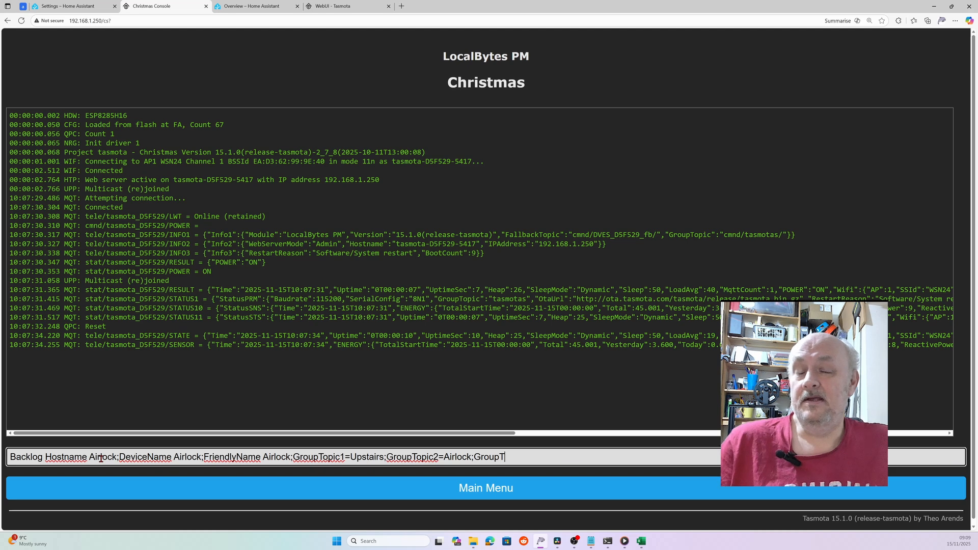
key(BackSpace)
key(BackSpace)
key(BackSpace)
key(BackSpace)
key(BackSpace)
key(BackSpace)
key(BackSpace)
key(BackSpace)
key(BackSpace)
key(BackSpace)
key(BackSpace)
key(BackSpace)
key(BackSpace)
key(BackSpace)
key(BackSpace)
key(BackSpace)
key(BackSpace)
key(BackSpace)
key(BackSpace)
key(BackSpace)
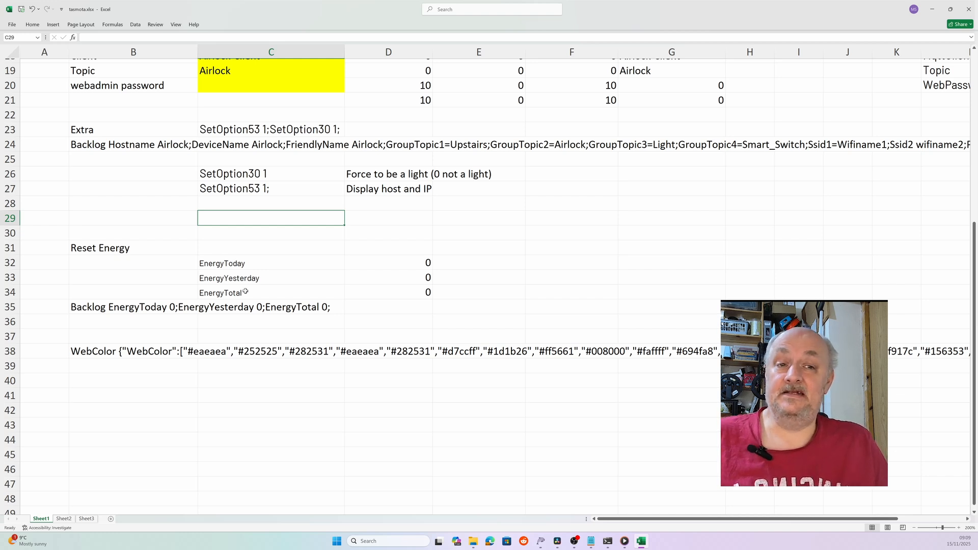
- Copy the energy-reset Backlog command from cell B35 into the Tasmota console command box
click(102, 306)
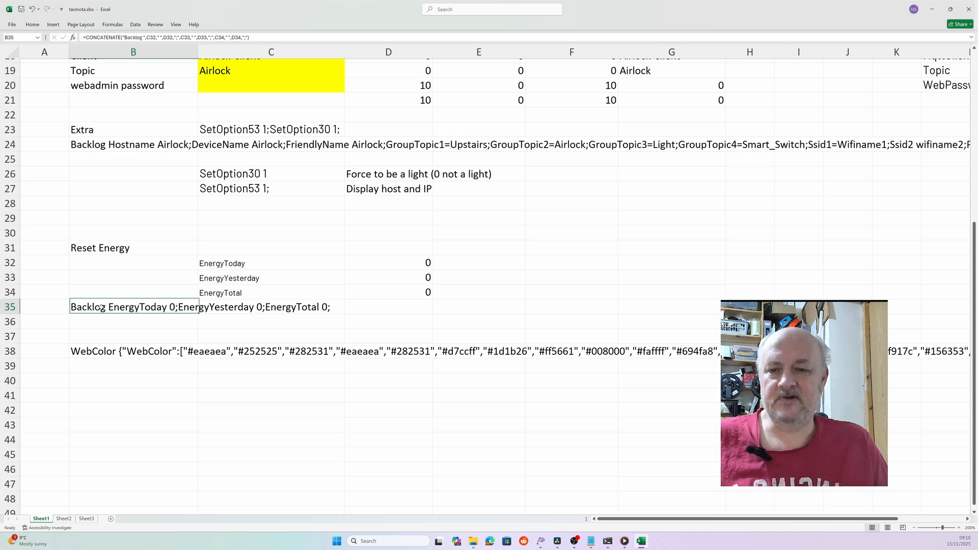
key(alt+Tab)
click(29, 455)
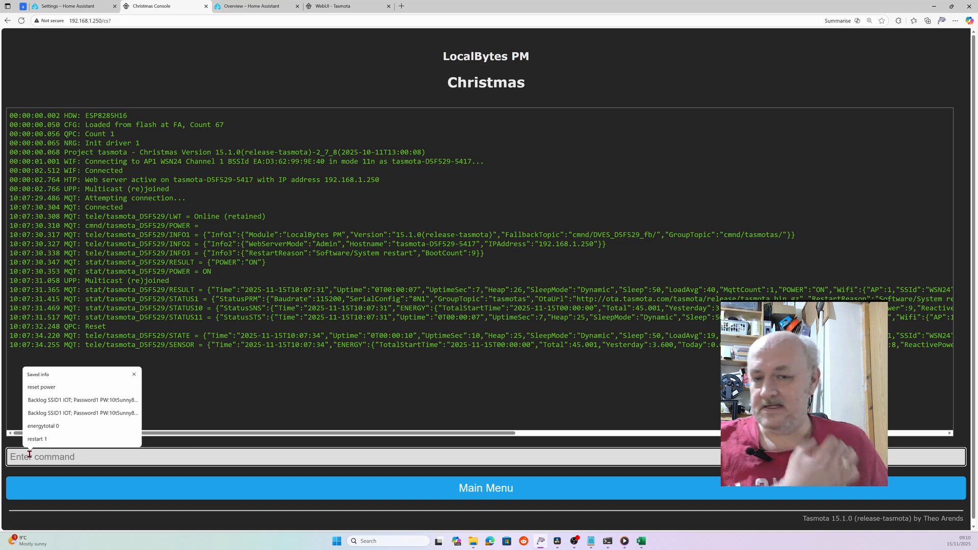
- Run the energy-reset Backlog command, zeroing EnergyToday, EnergyYesterday and EnergyTotal
key(ctrl+v)
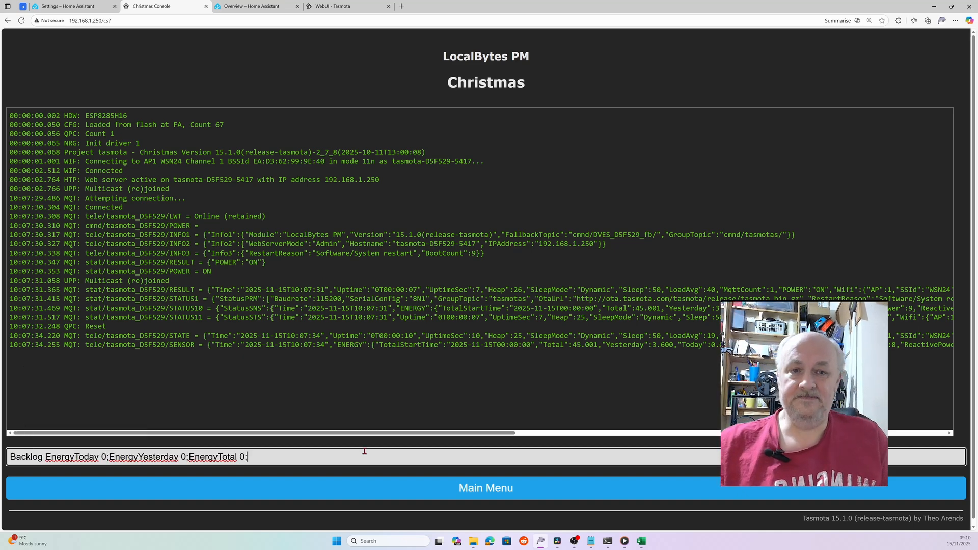
key(Return)
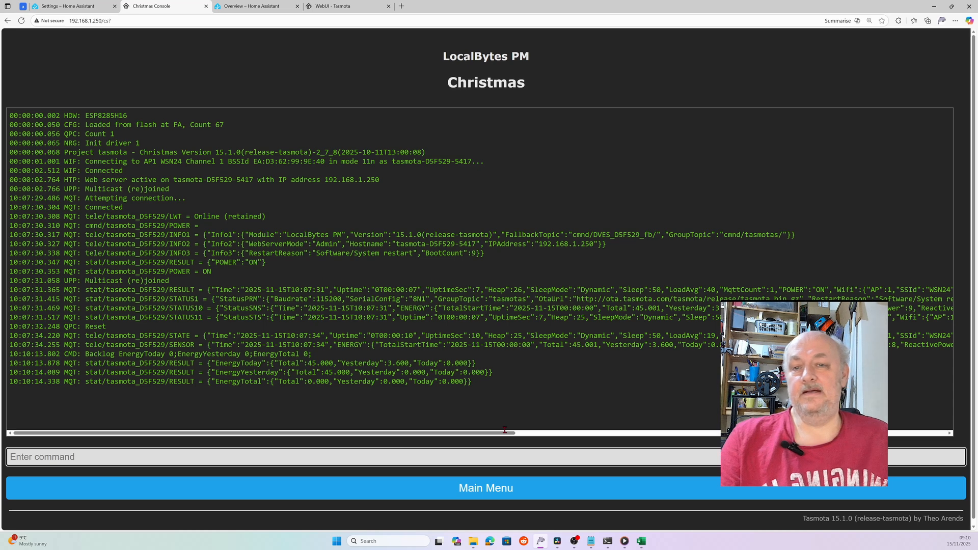
key(alt+Tab)
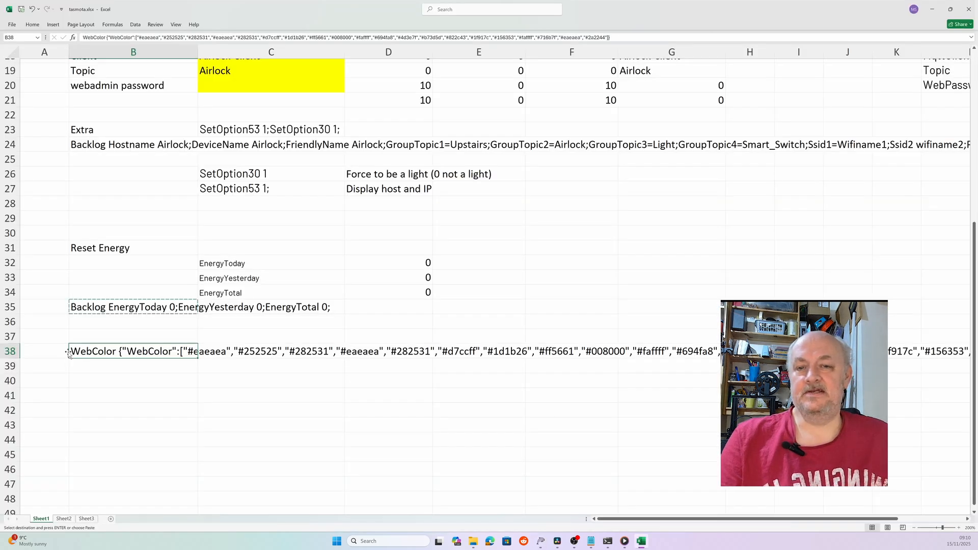
- Bring up the copy menu for the WebColor theme command in cell B38
right_click(106, 355)
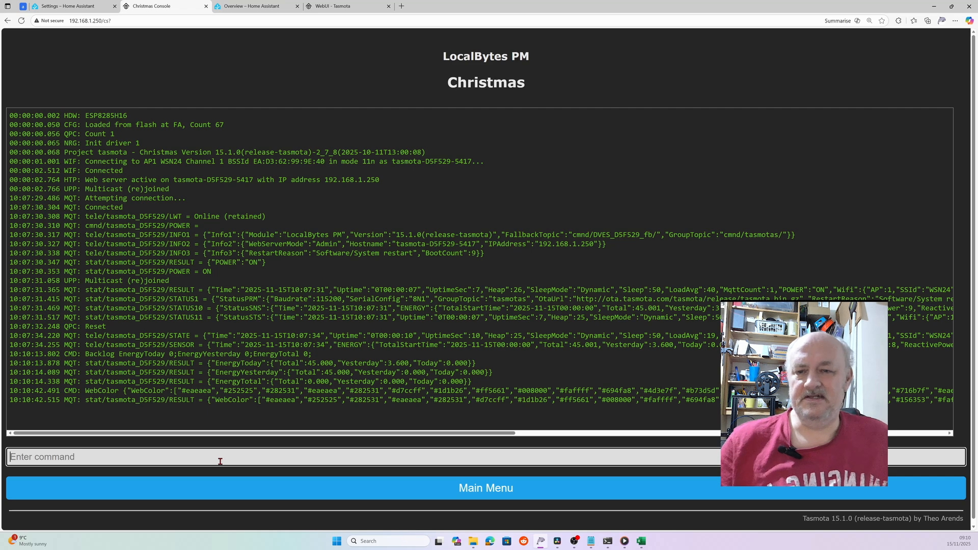
- Restart the plug with 'restart 1' and return to its purple-themed main page
text(res)
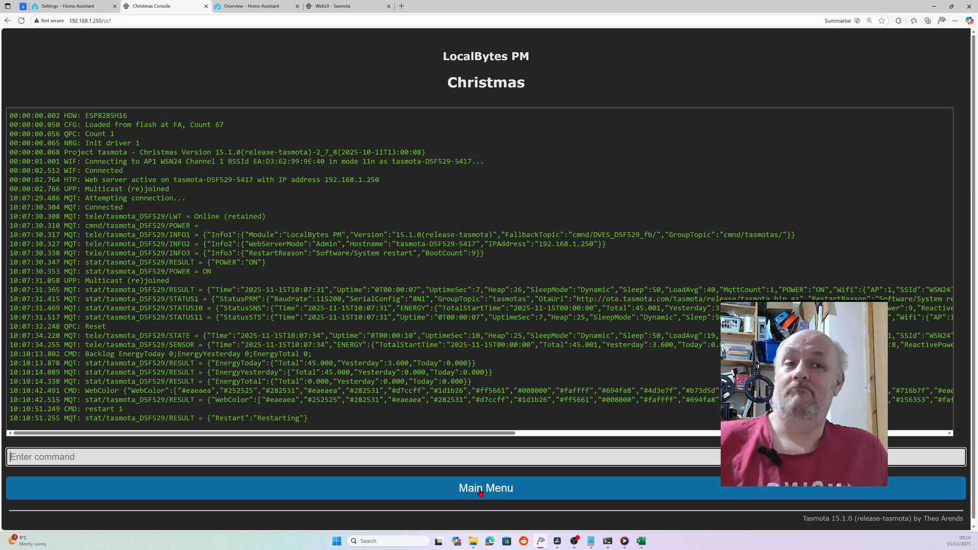
click(481, 493)
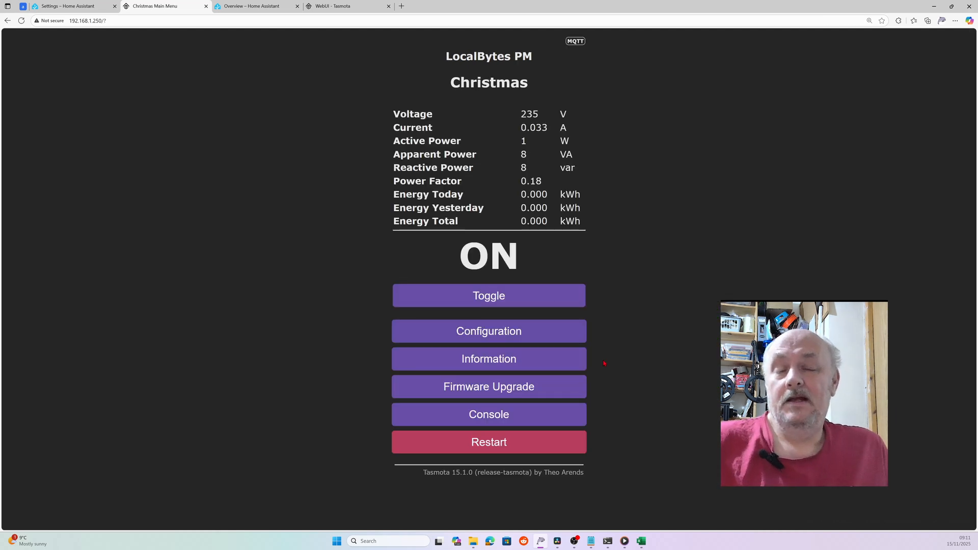